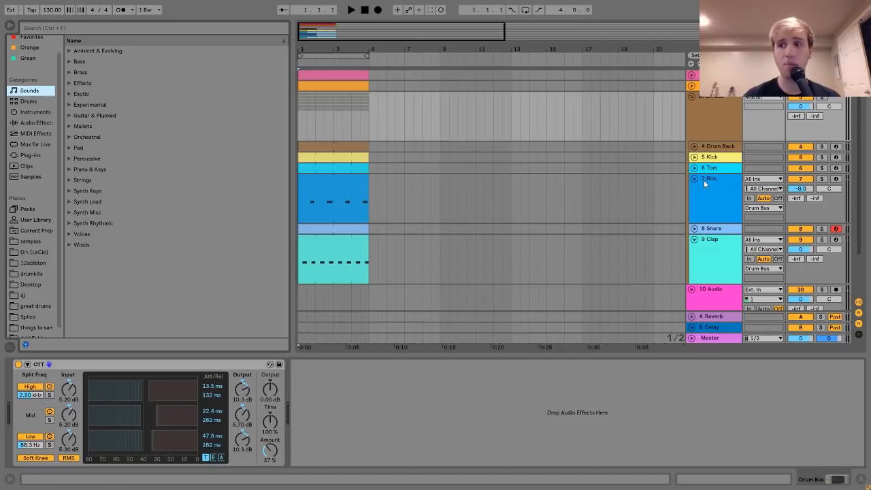
Fold the Rim track and delete the empty track 10 Audio.
click(694, 179)
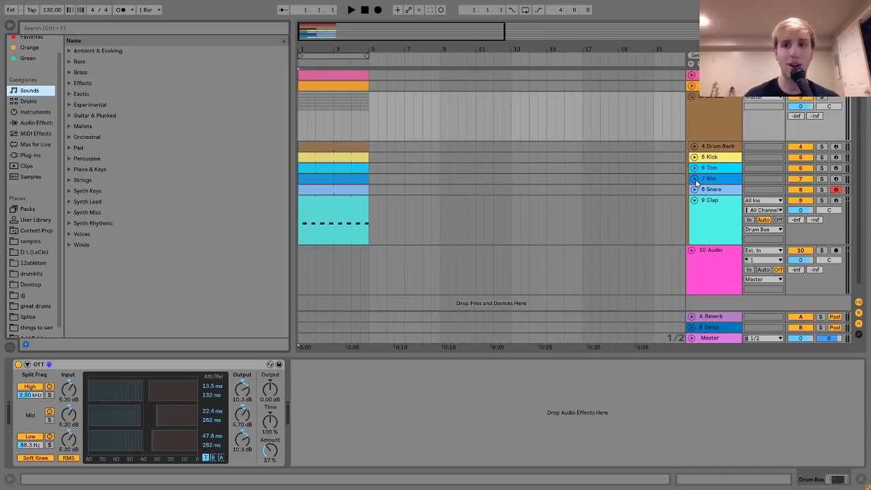
click(725, 264)
key(Delete)
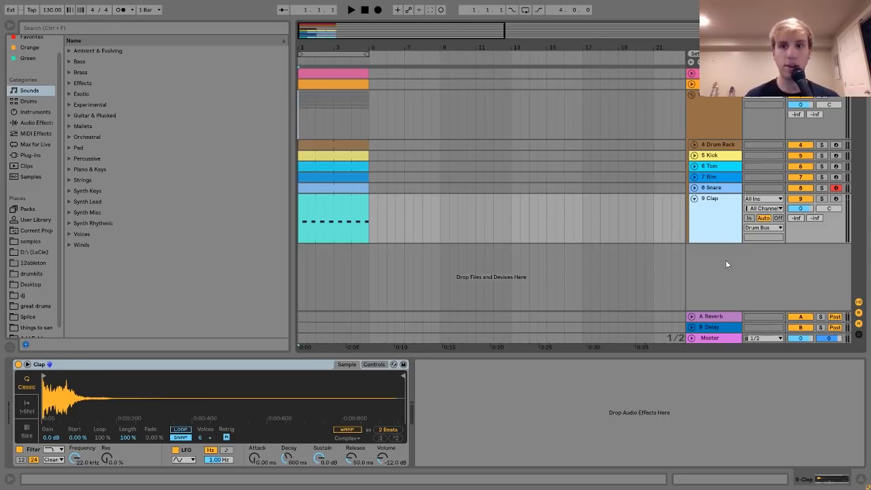
Loop bars 1 to 5 of the arrangement, solo the pink Analog track, unfold it and audition it.
click(354, 70)
key(ctrl+l)
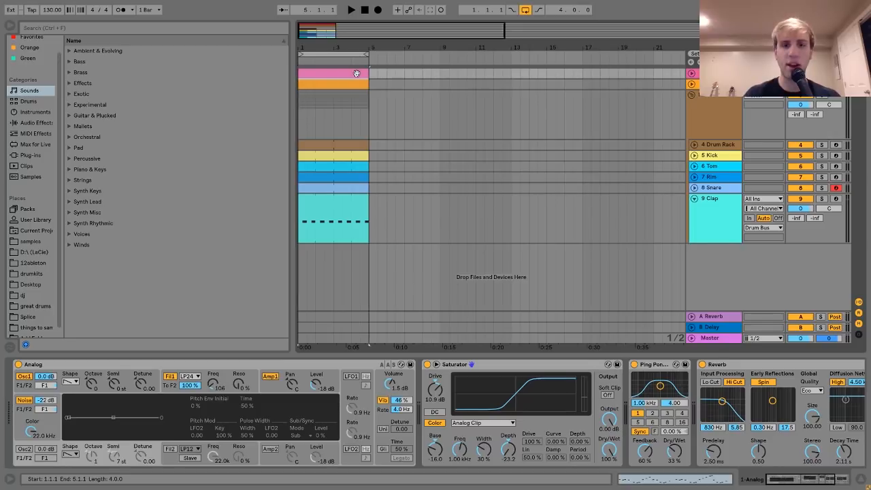
click(822, 73)
key(space)
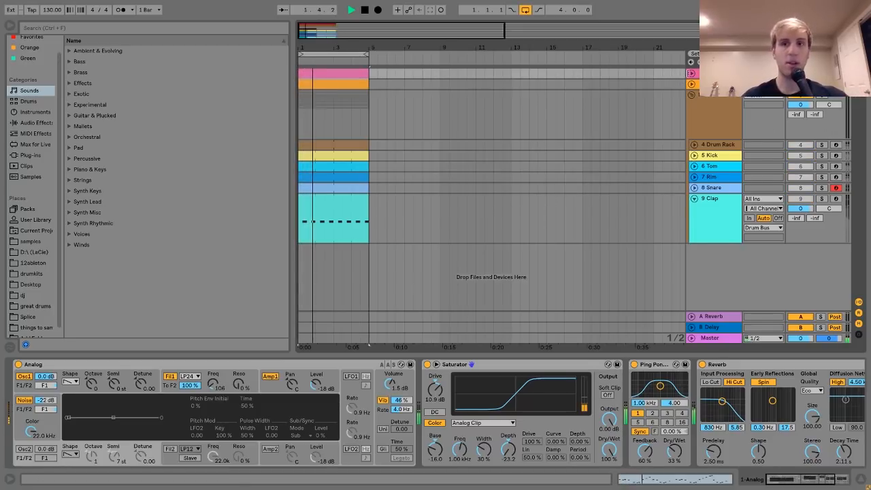
click(692, 74)
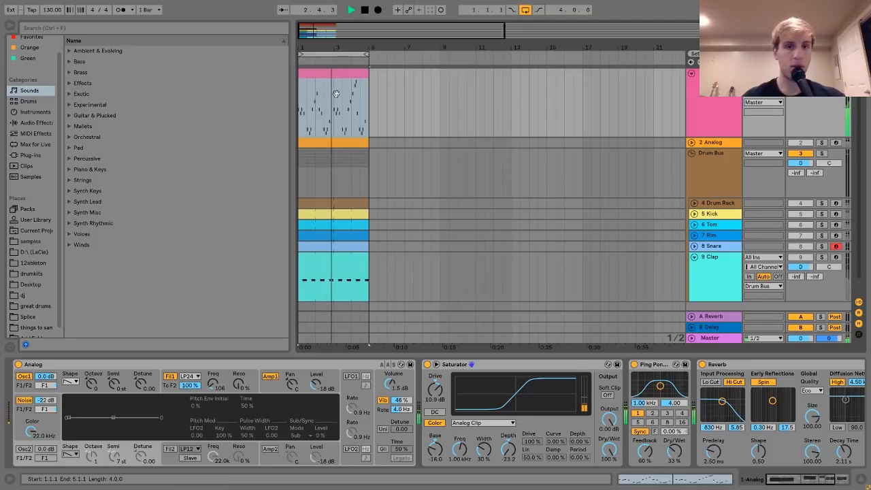
key(space)
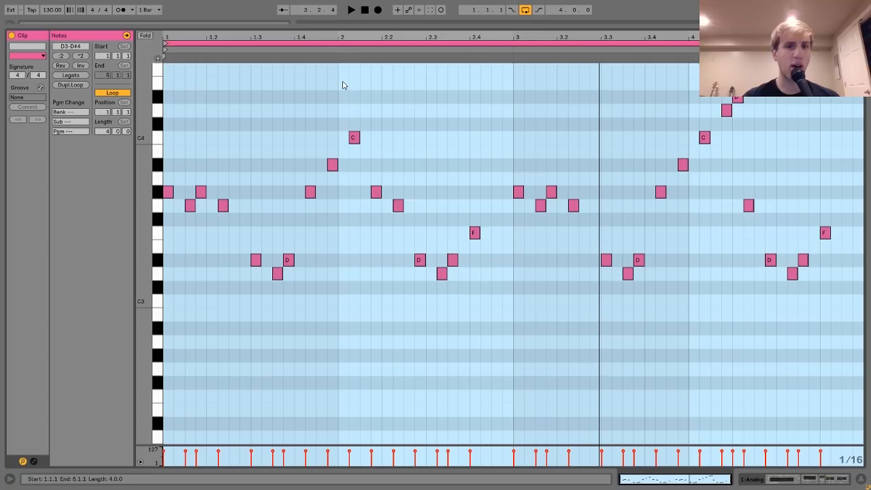
Open the pink Analog track's MIDI clip, audition its melody and select all its G#3 notes.
double_click(344, 83)
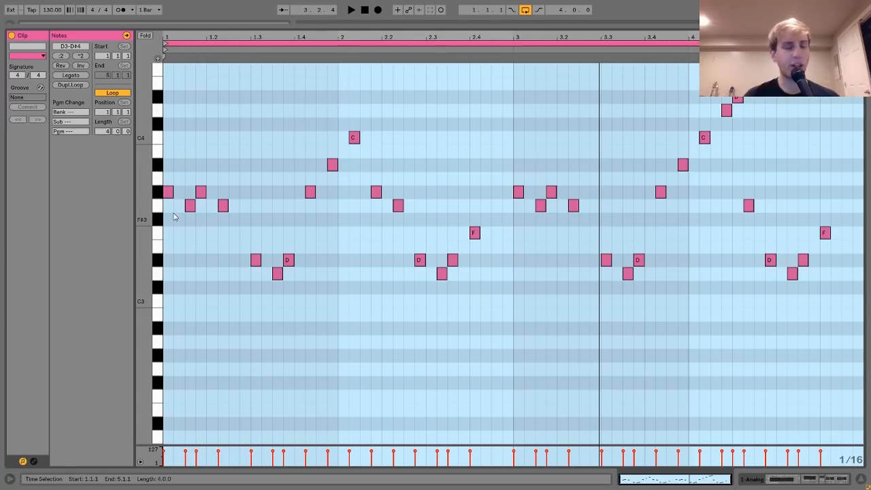
key(space)
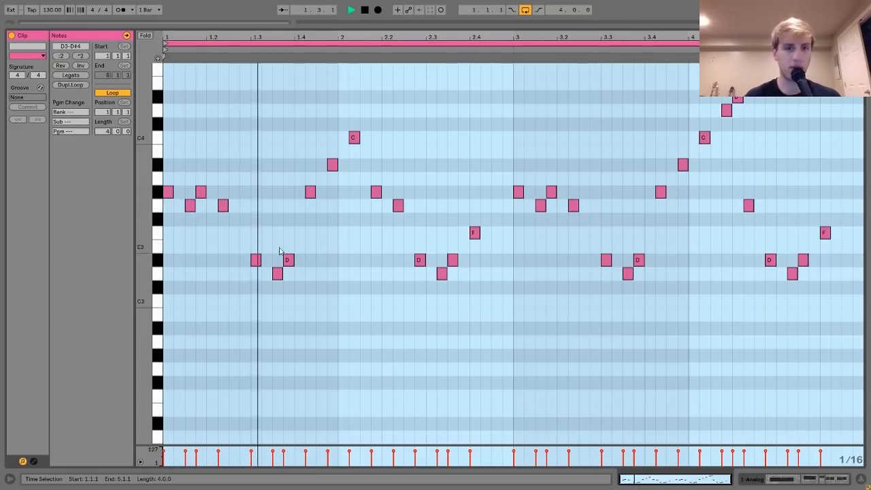
key(space)
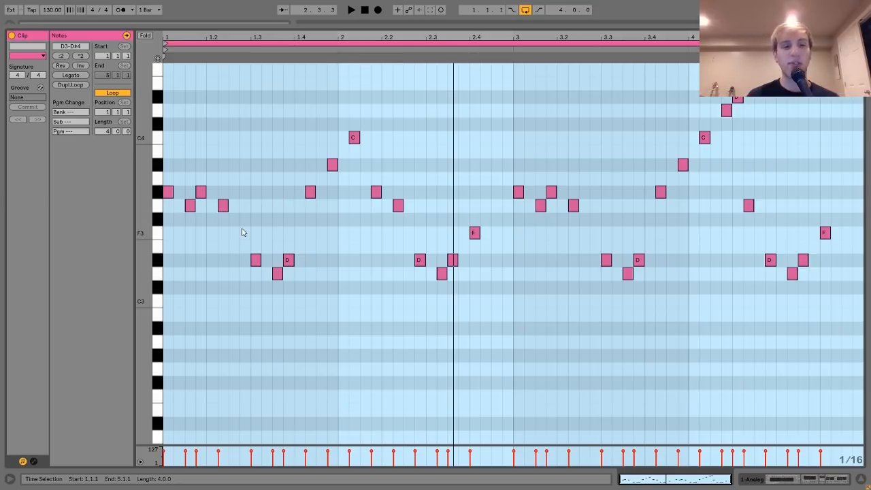
click(154, 191)
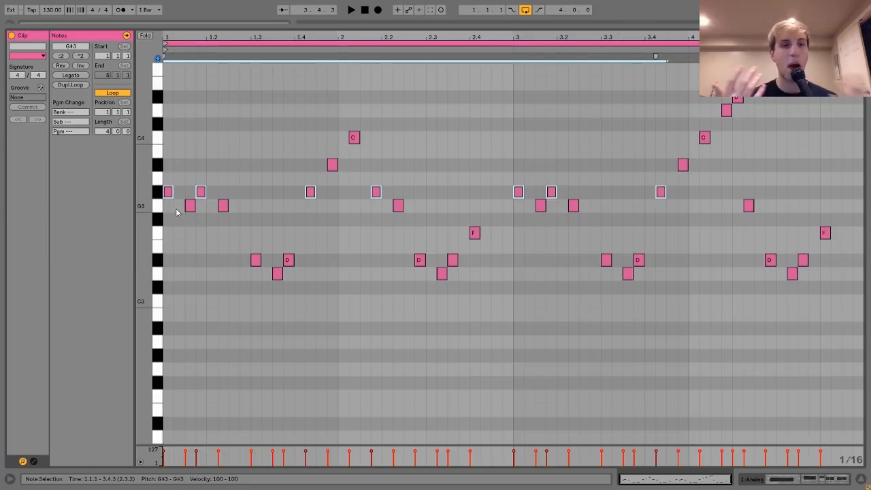
key(space)
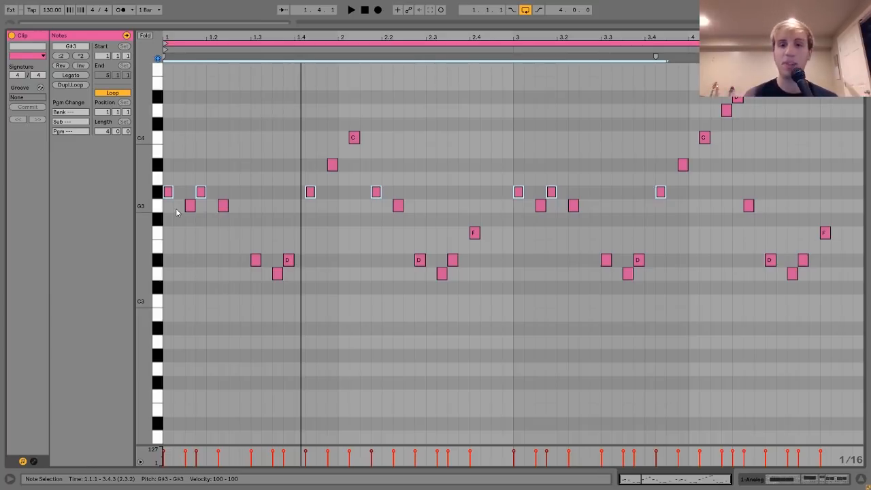
Inspect the pink track's Analog synth: oscillator 1, filter 1 envelope, amp 1 envelope and the global vibrato settings.
click(784, 480)
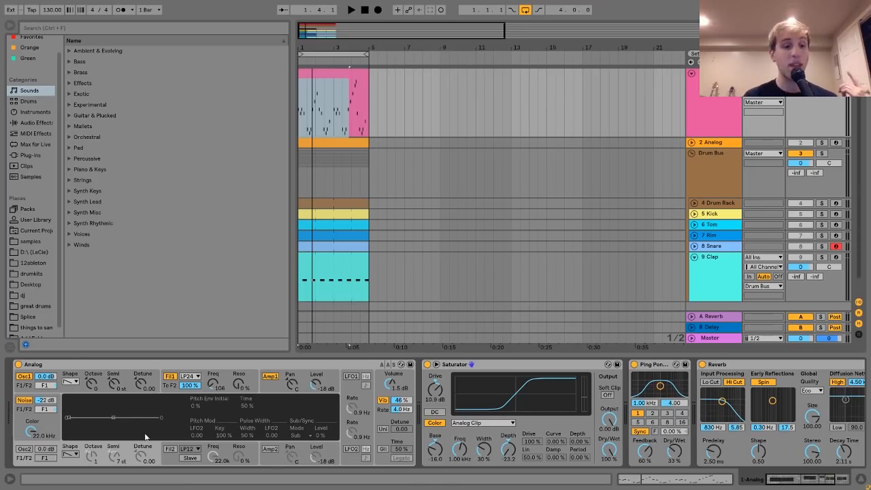
click(29, 388)
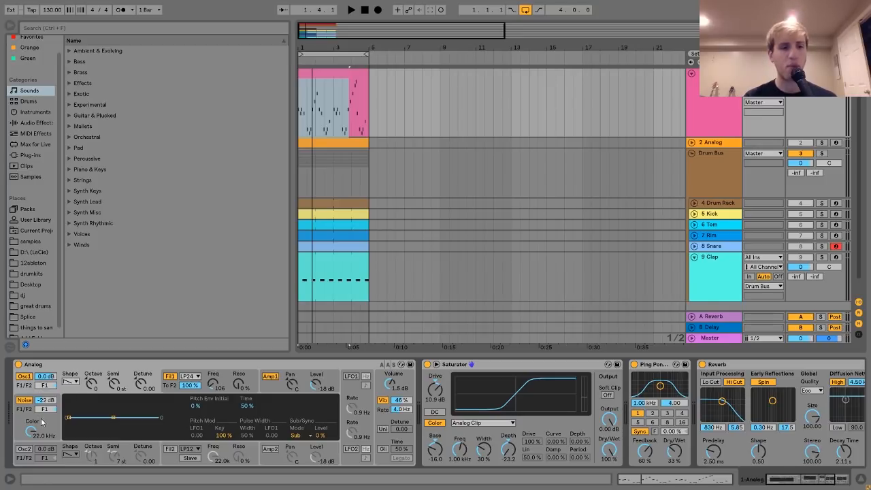
click(168, 391)
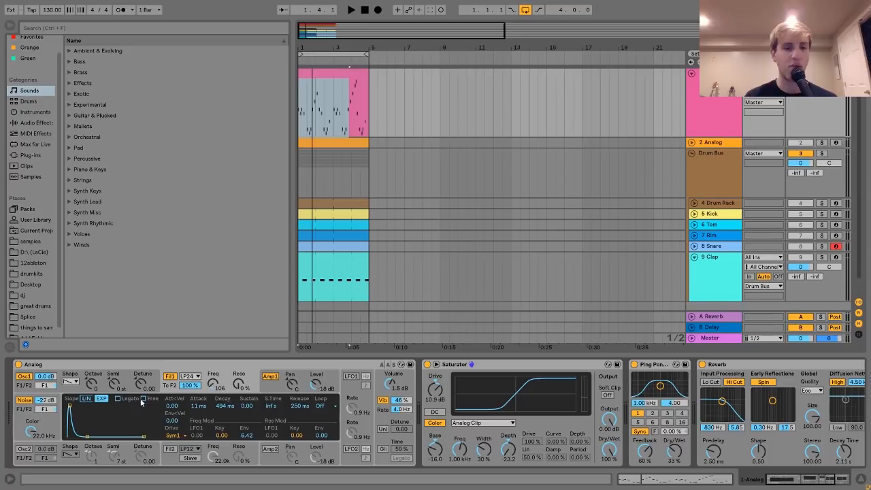
key(space)
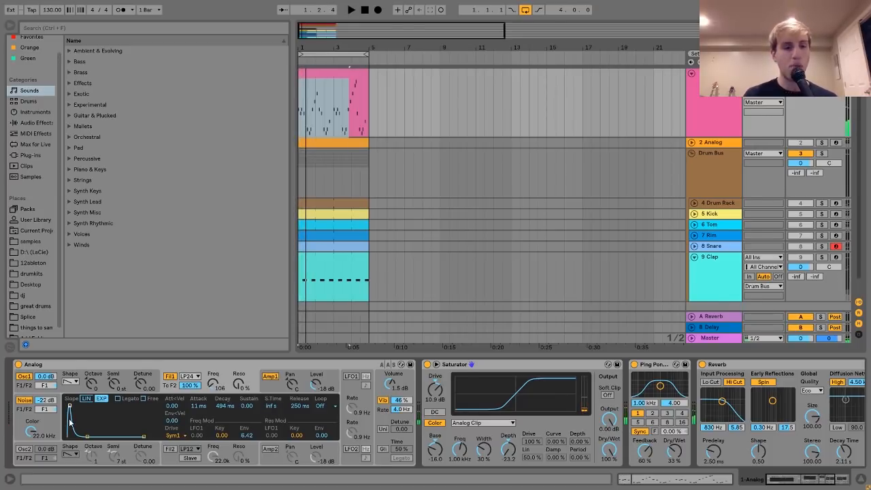
click(271, 390)
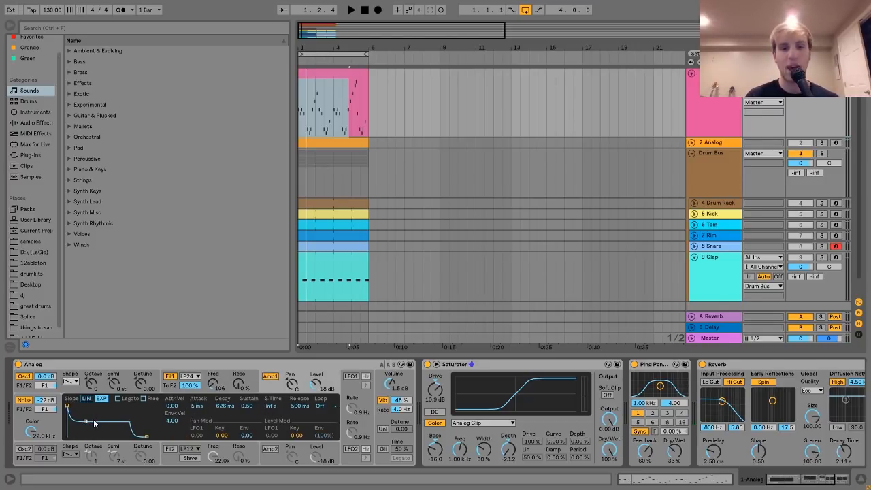
click(396, 397)
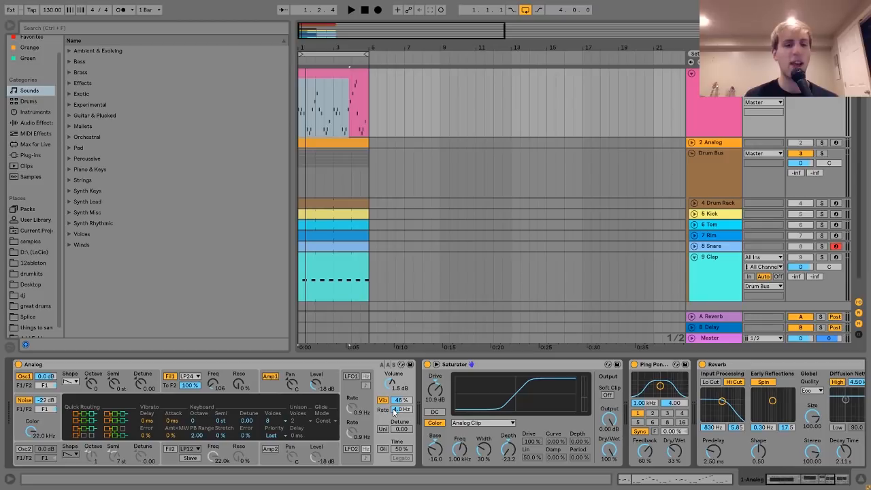
Examine the pink track's Saturator, Ping Pong Delay and Reverb settings while auditioning the loop.
scroll(394, 412, right, 5)
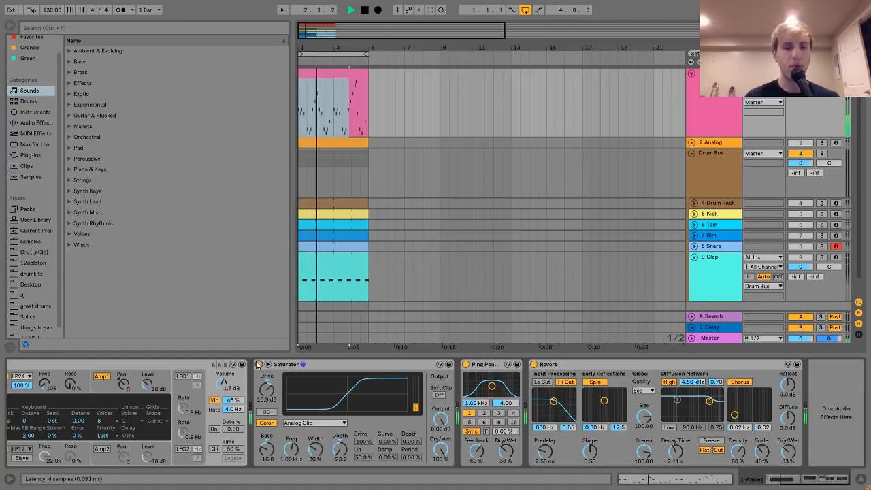
key(space)
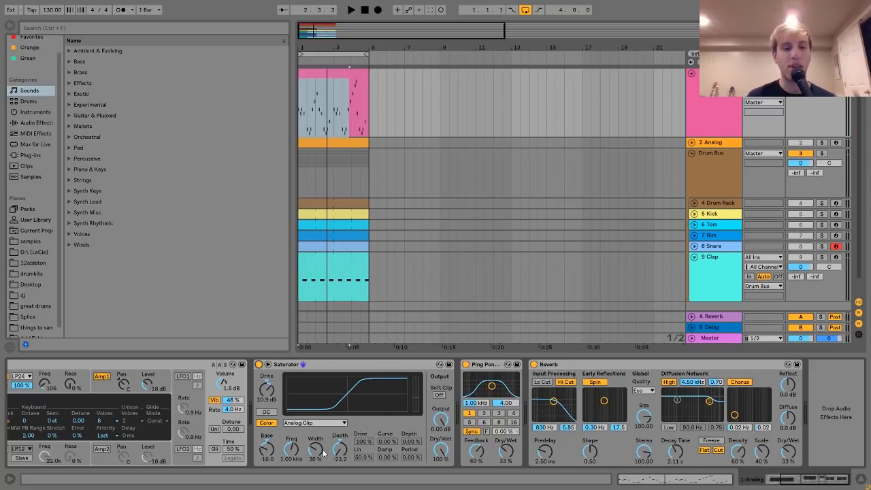
key(space)
key(space)
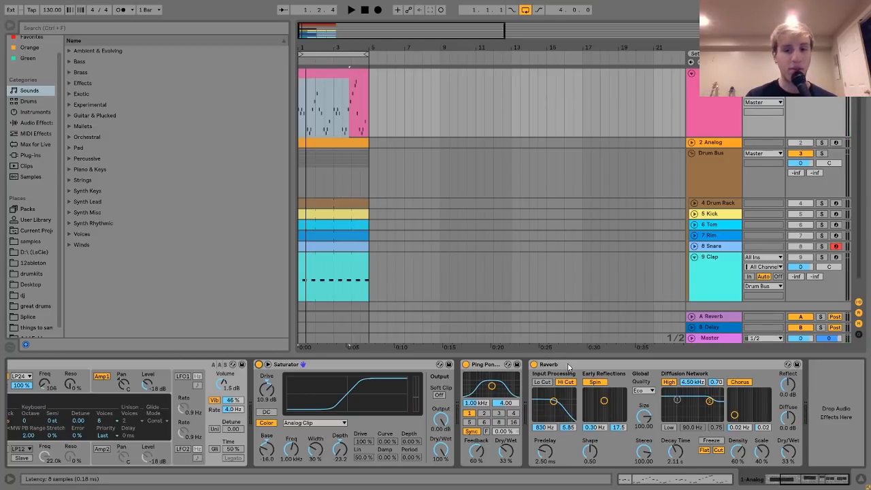
key(space)
key(space)
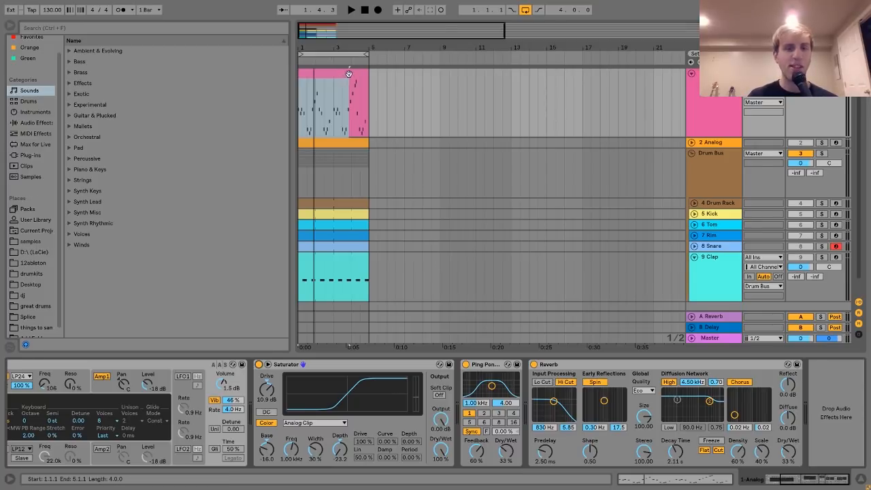
Review the pink track's filter 1 envelope, effects chain and MIDI clip notes again, ending on the device chain.
scroll(238, 393, left, 5)
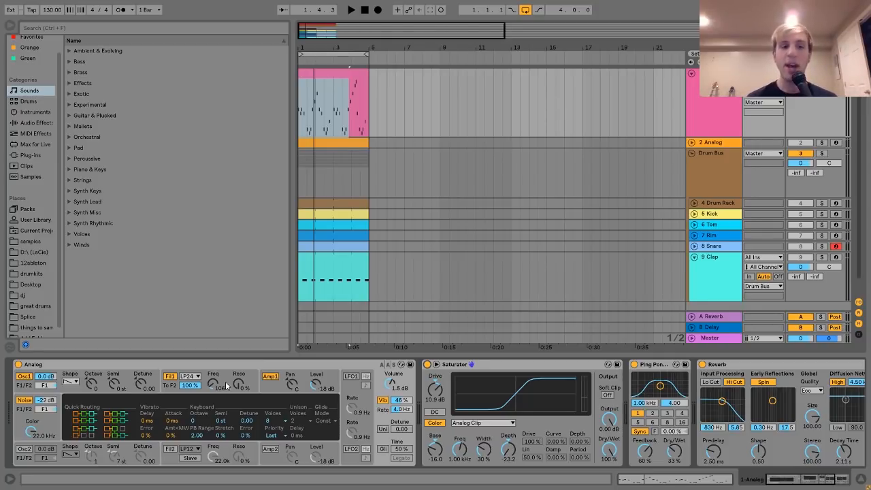
click(226, 376)
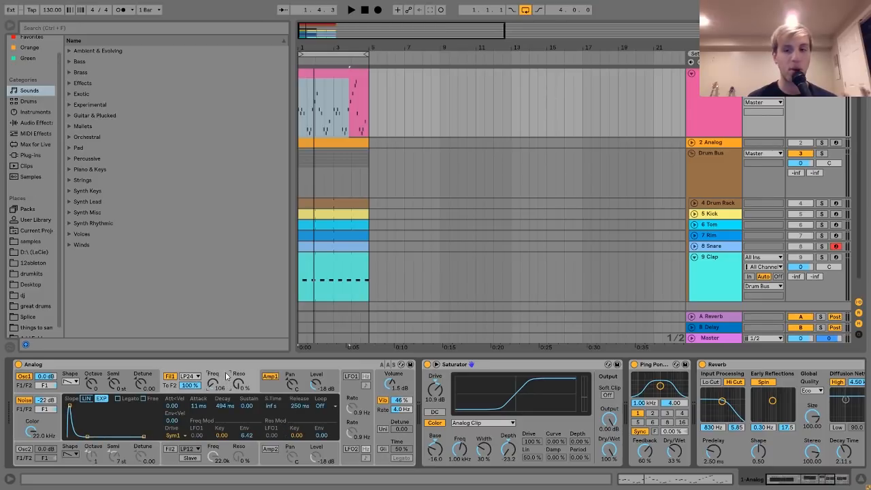
scroll(227, 376, down, 5)
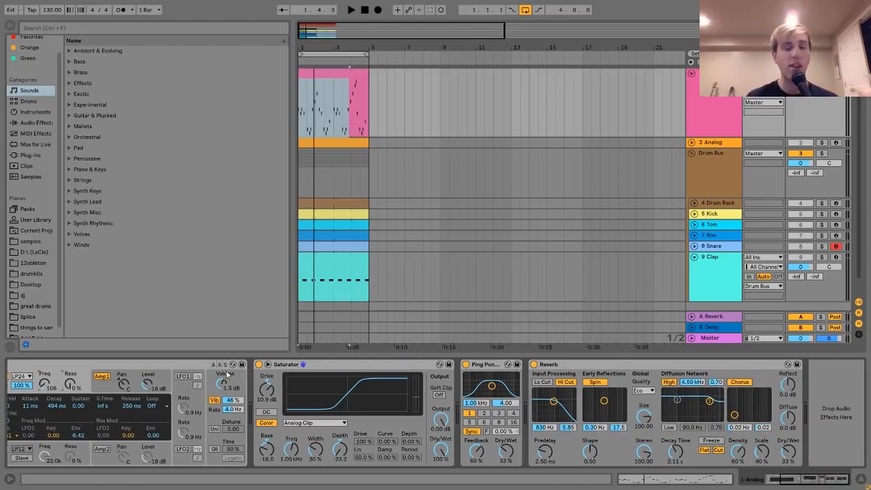
double_click(342, 81)
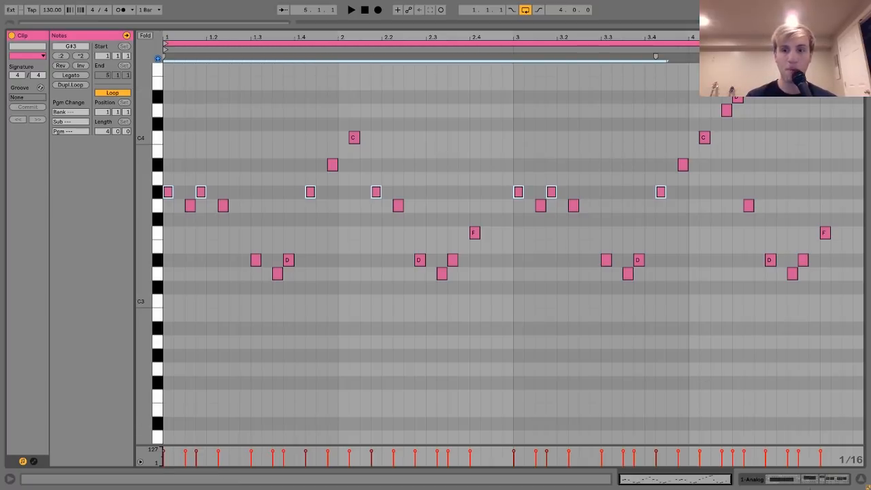
click(805, 482)
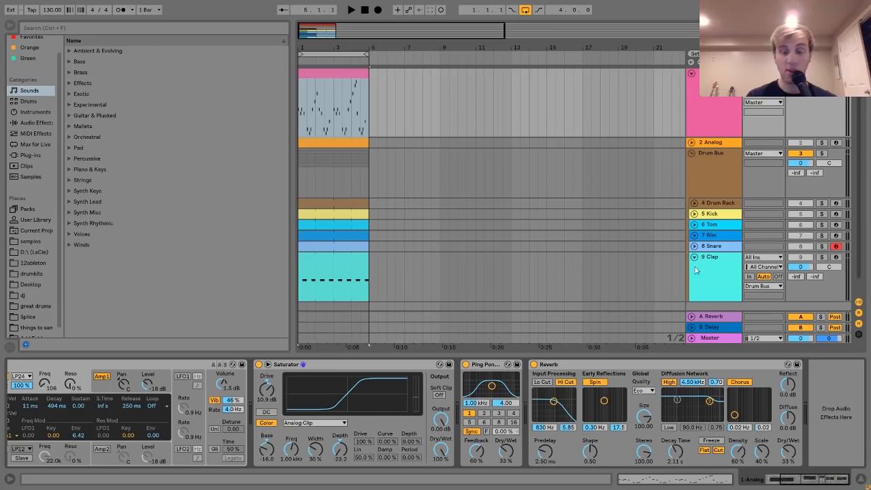
Unfold track 2 Analog, display its devices, solo it and audition its bass line.
click(692, 143)
click(723, 146)
click(822, 142)
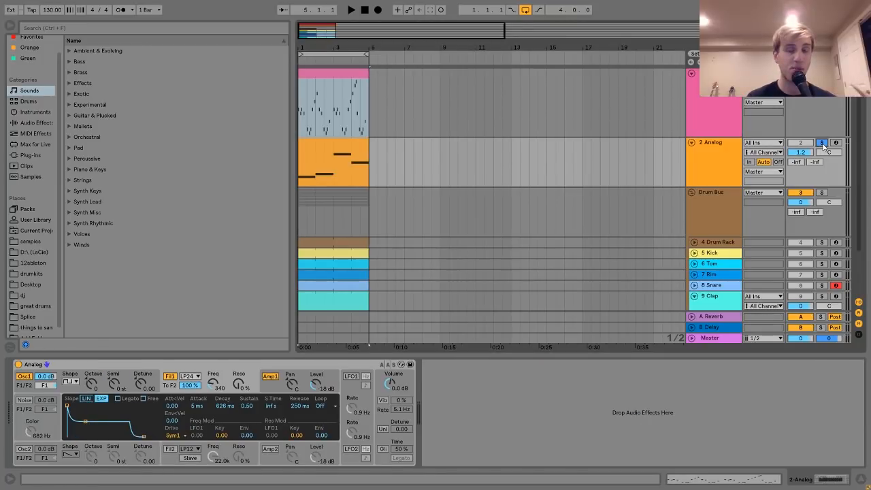
key(space)
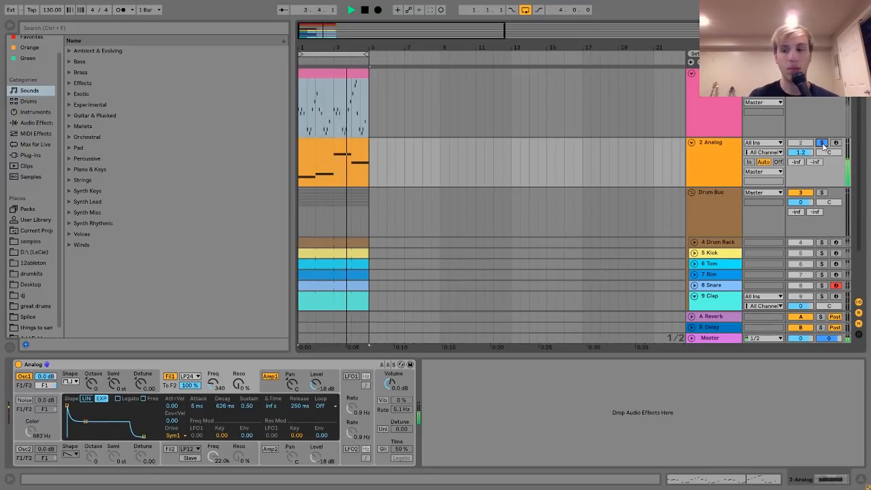
key(space)
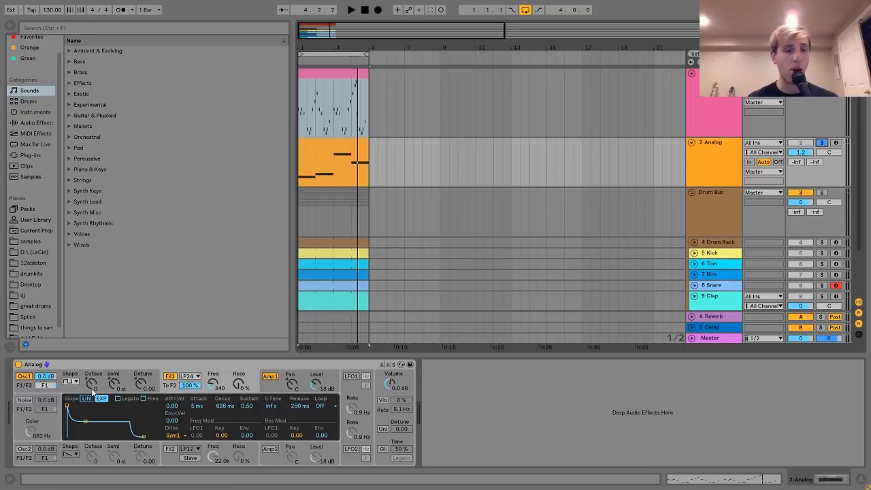
Inspect the oscillator 1, filter 1 and amp 1 settings of track 2's Analog synth.
click(69, 386)
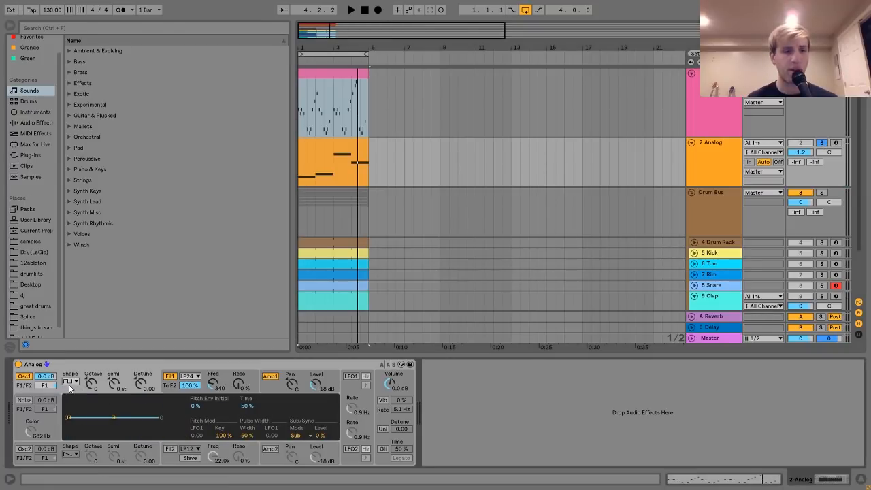
click(169, 386)
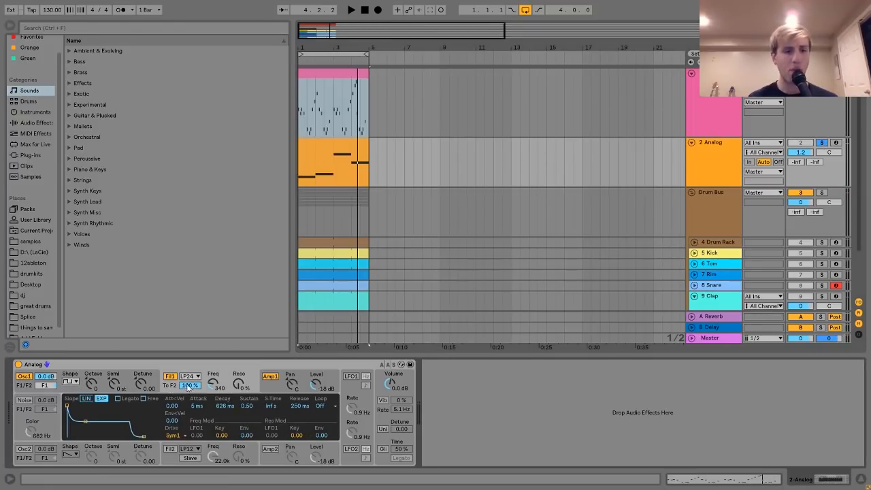
click(285, 390)
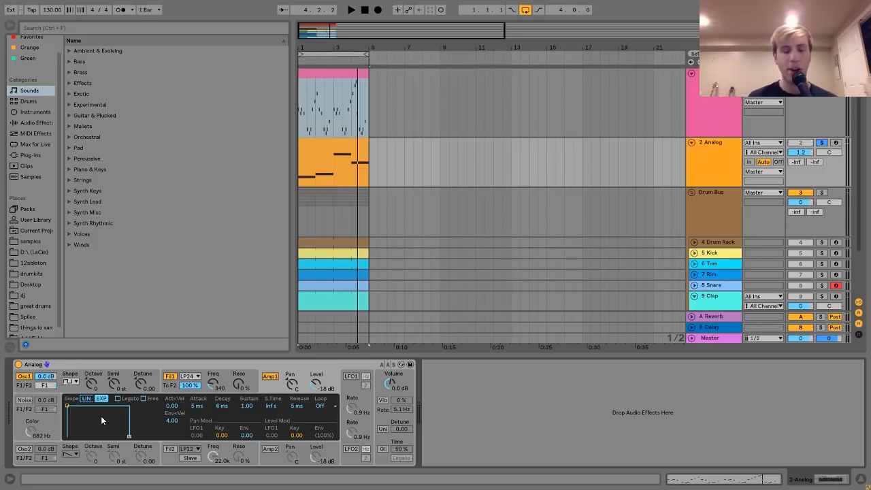
Arm track 2 Analog for recording, display its synth's filter settings and switch off filter 1.
click(836, 143)
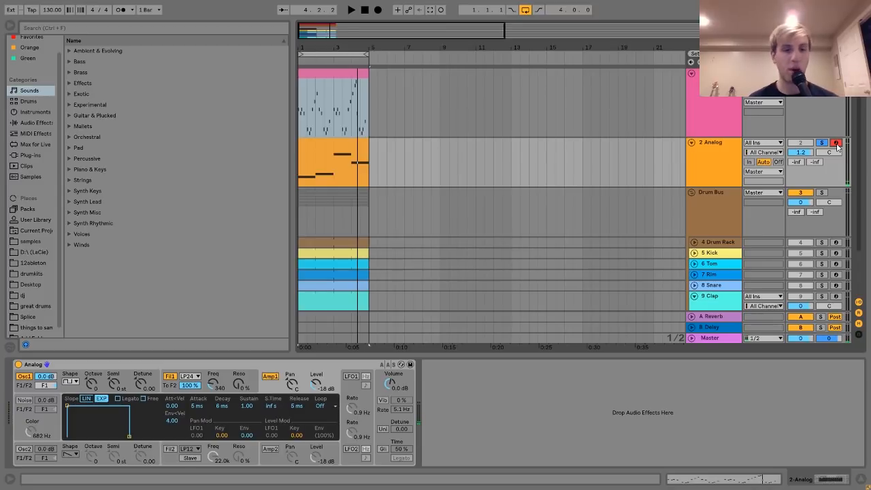
click(228, 372)
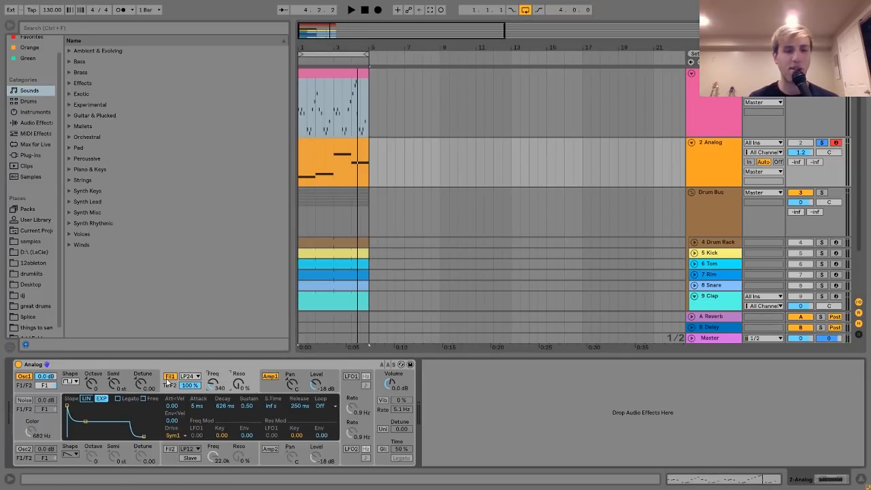
click(170, 378)
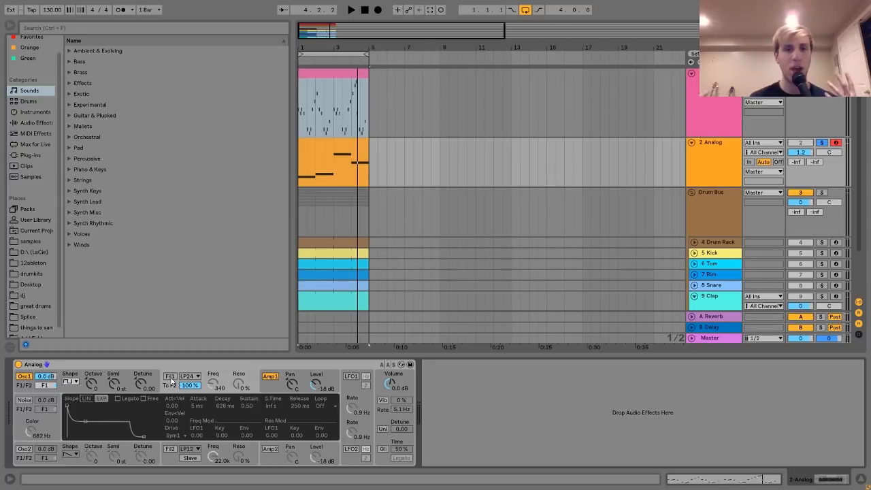
Audition the bass line with filter 1 off, switch filter 1 back on and audition it again.
key(space)
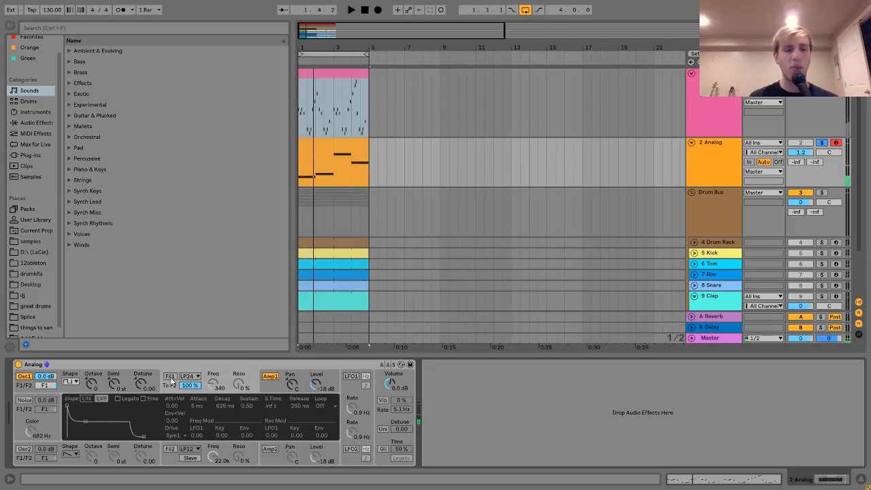
click(170, 378)
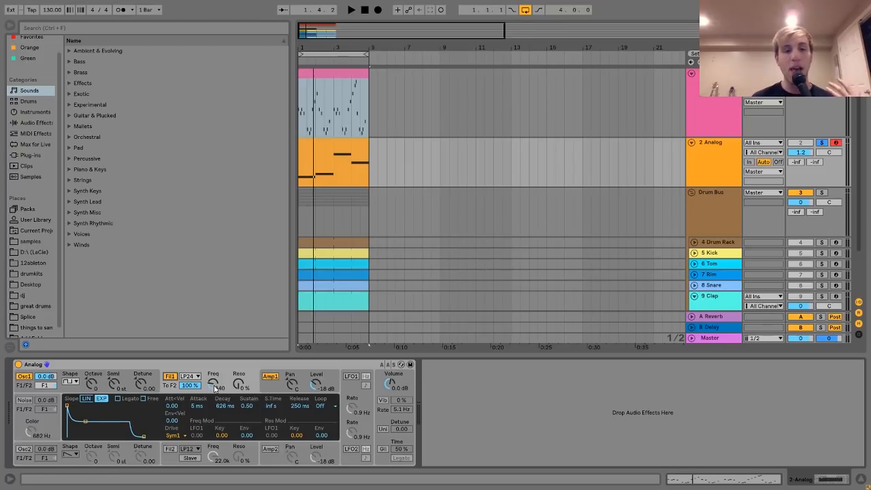
key(space)
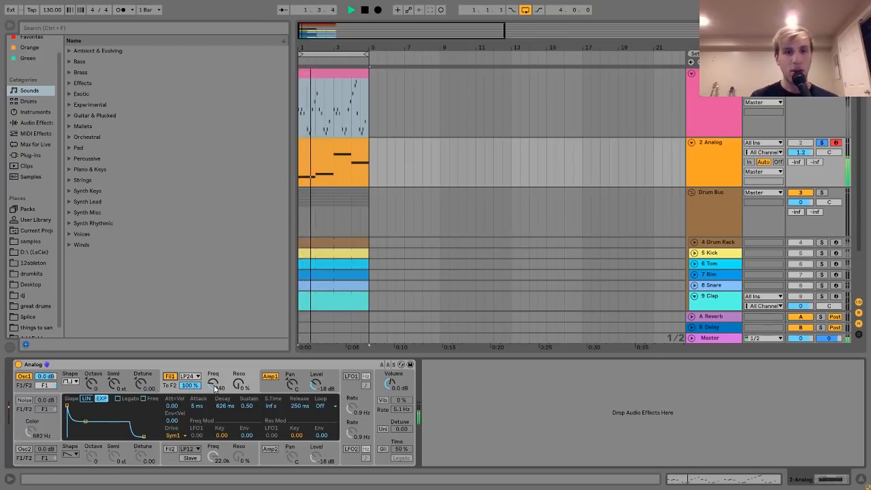
key(space)
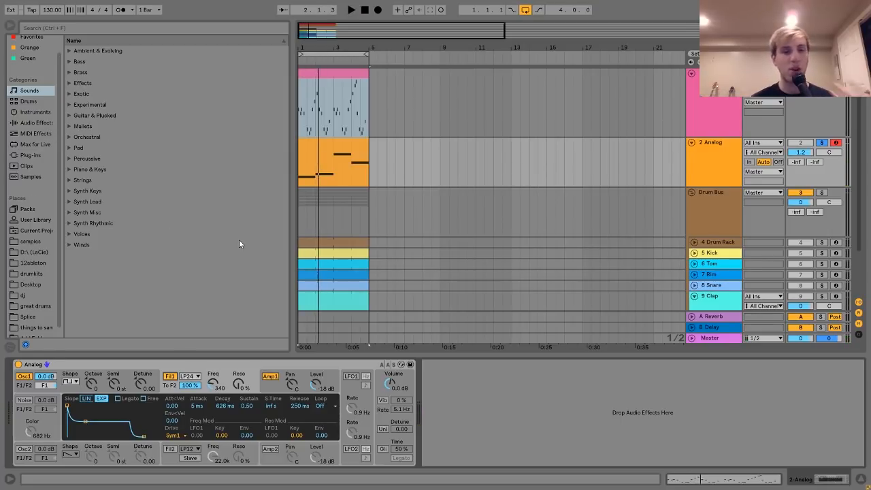
Audition the bass line with oscillator 1 set to a sine wave, and compare it with the rectangle wave restored.
click(70, 382)
click(71, 389)
key(space)
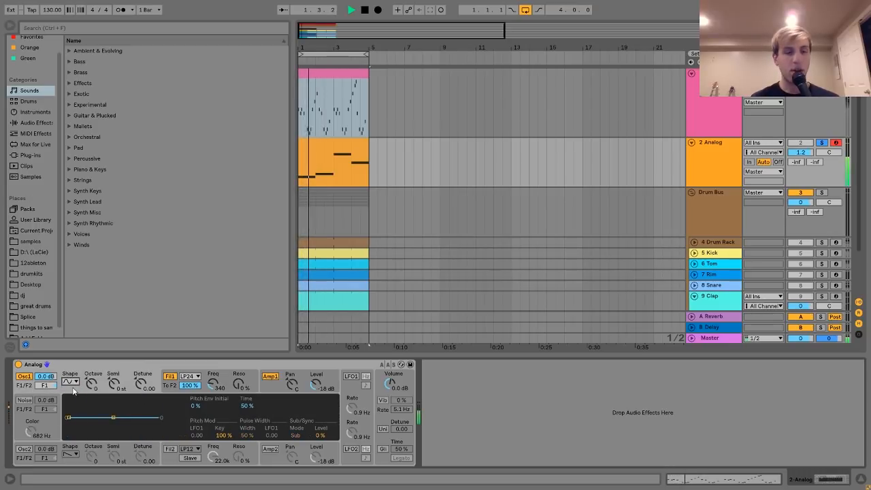
key(Down)
key(Down)
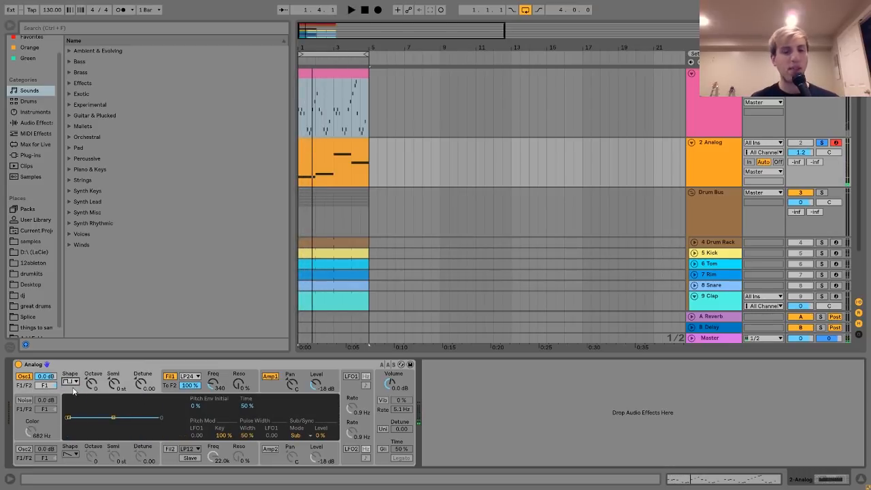
key(space)
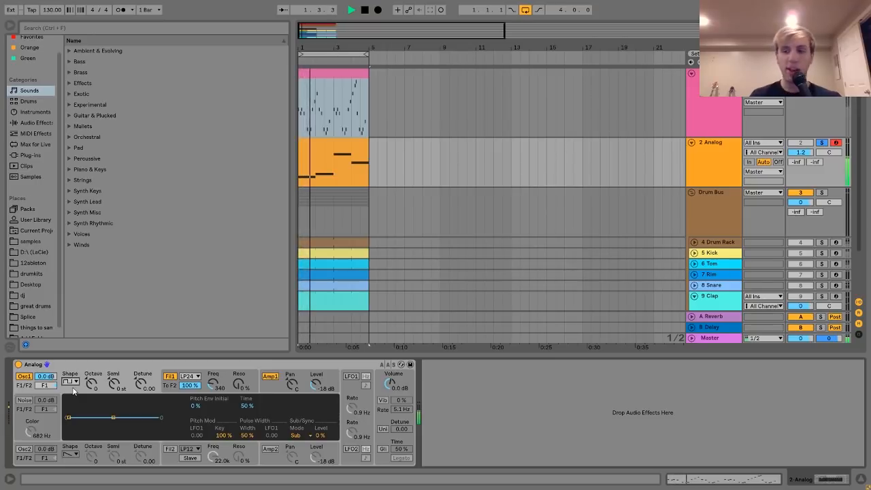
key(space)
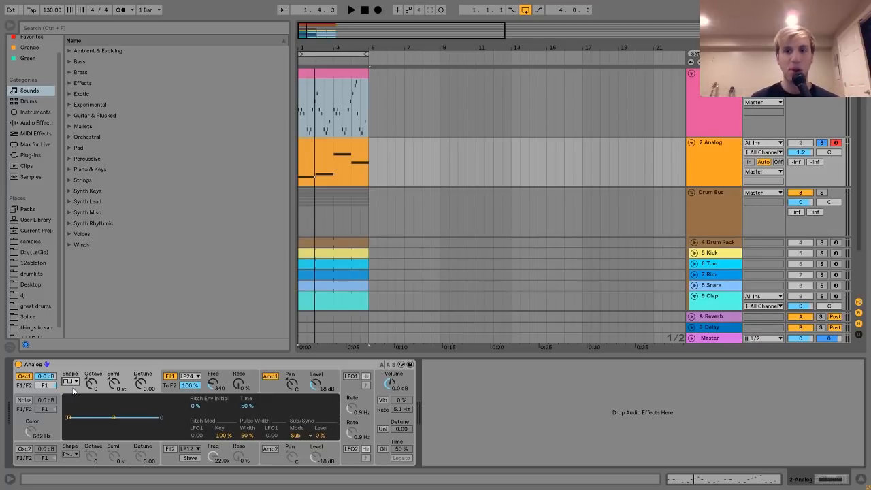
Display the devices of track 4 Drum Rack, solo and unfold the track, and audition its hi-hat pattern.
click(718, 195)
scroll(717, 192, down, 3)
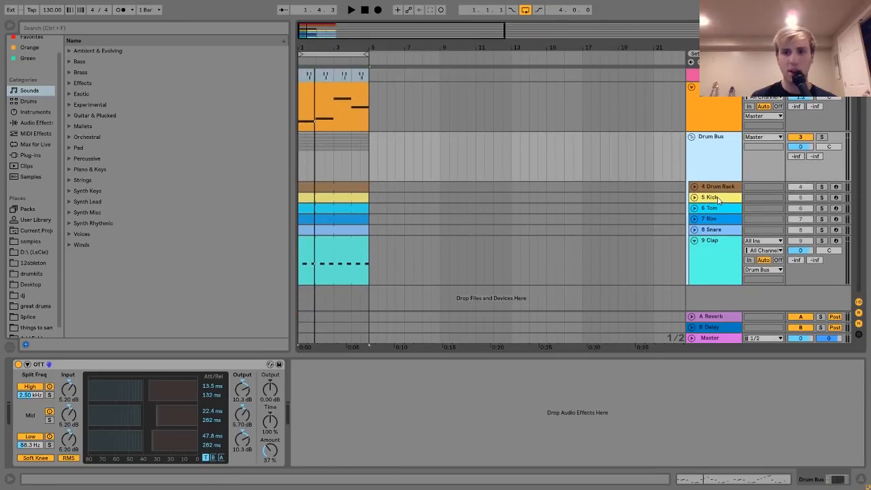
click(716, 188)
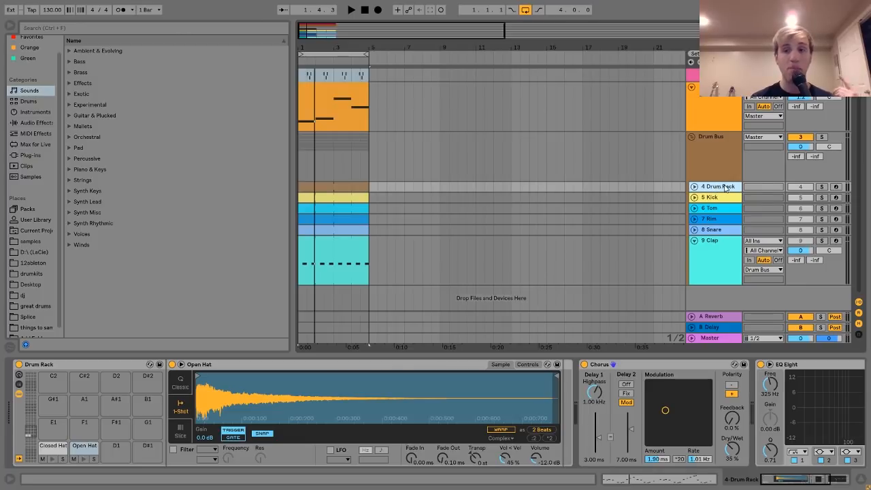
click(823, 188)
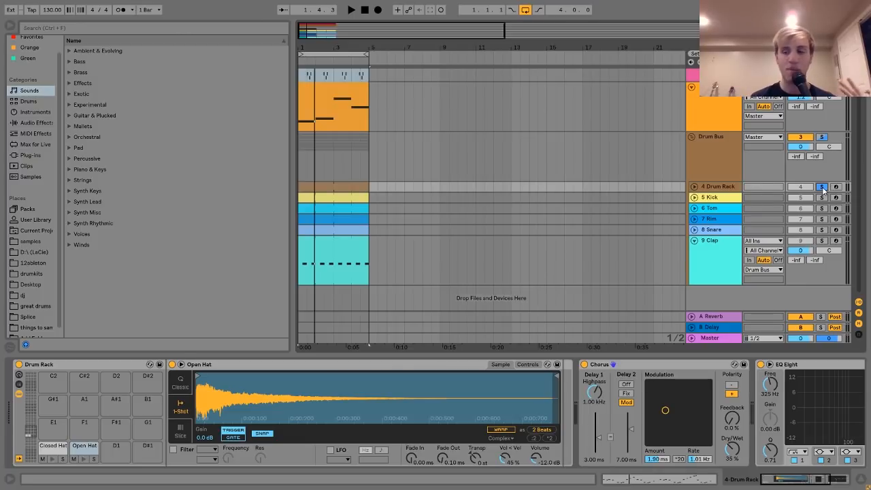
click(726, 186)
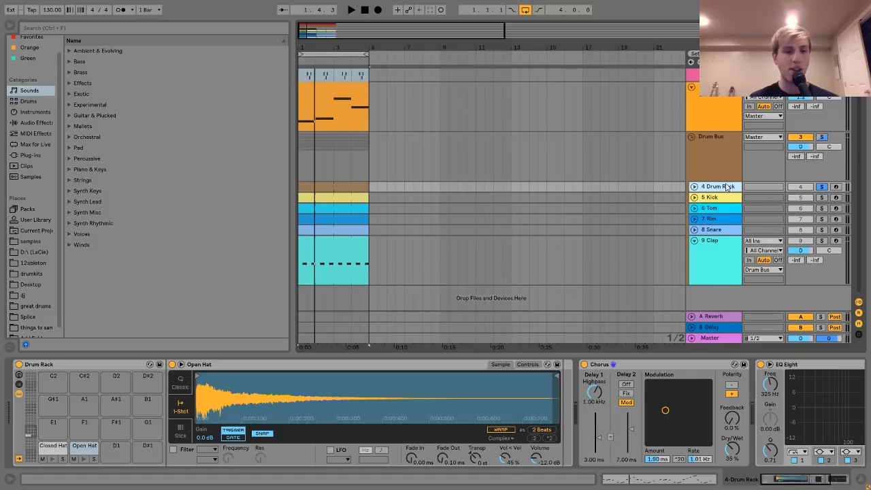
key(space)
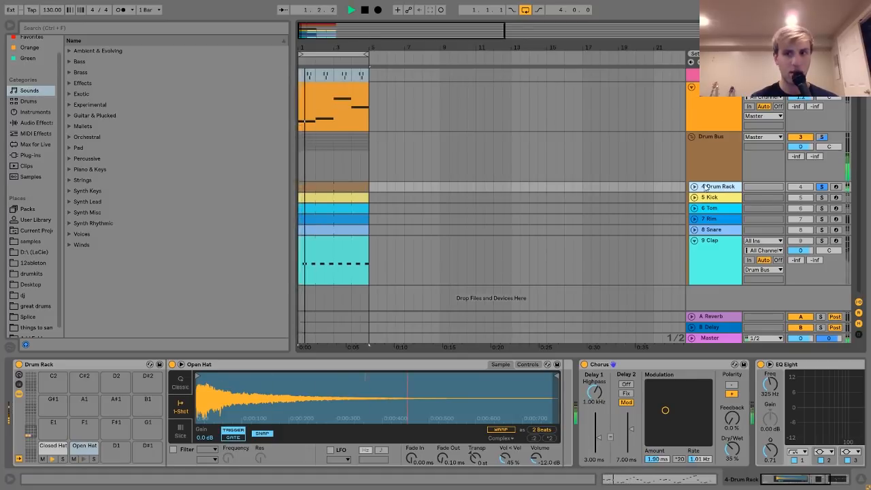
click(695, 186)
key(space)
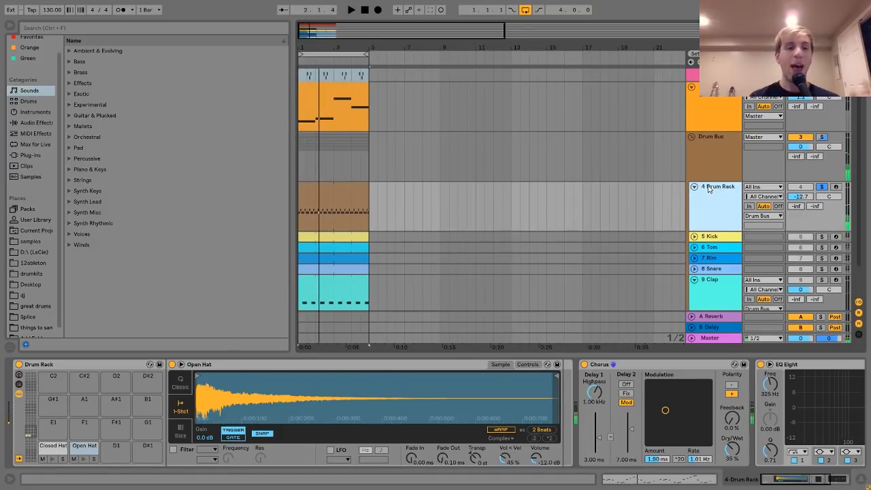
Preview the Closed Hat and Open Hat pads and inspect the notes of the Drum Rack's hi-hat clip.
click(52, 451)
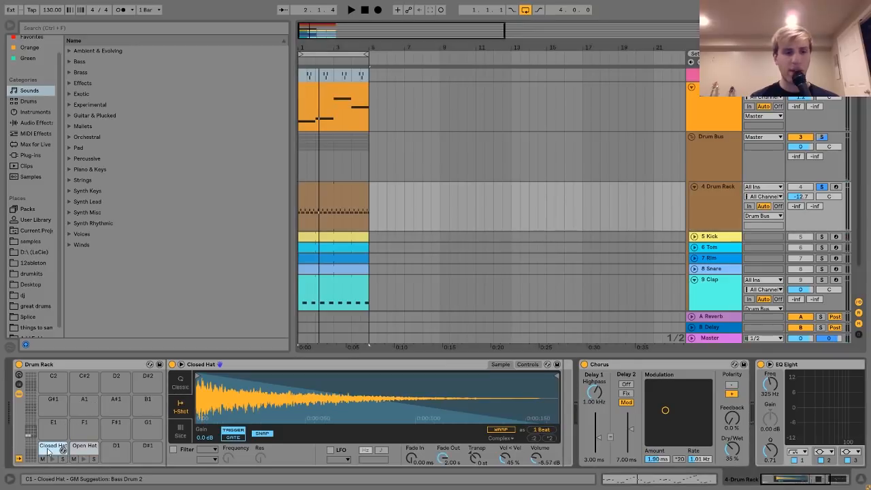
click(52, 460)
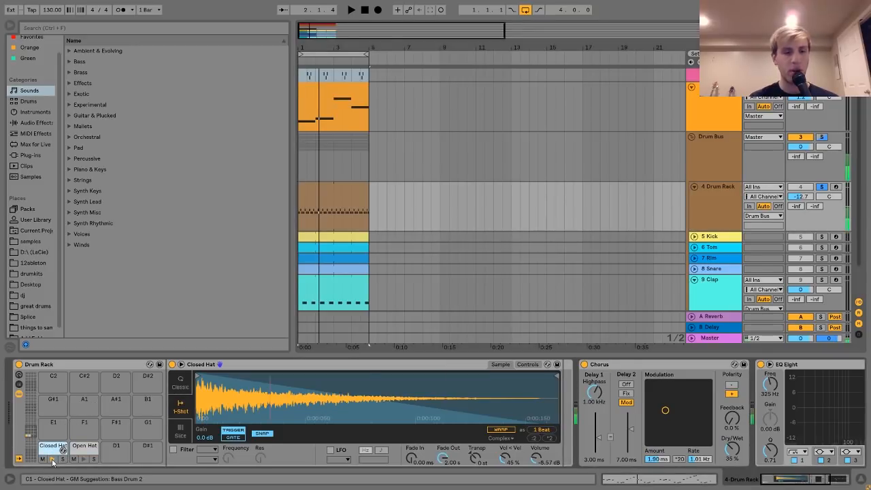
click(84, 460)
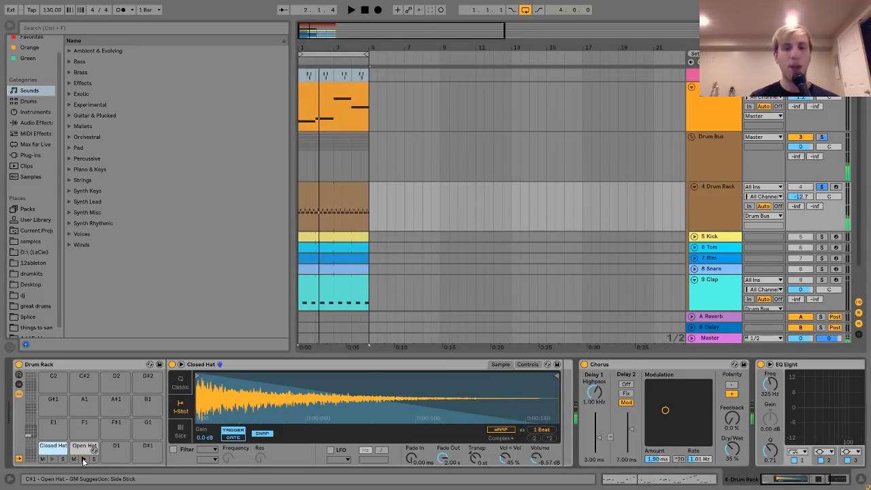
double_click(333, 188)
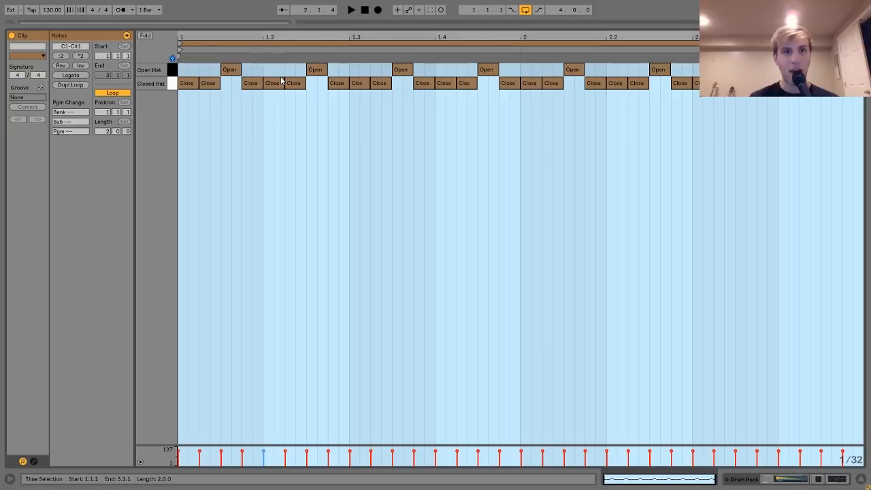
key(space)
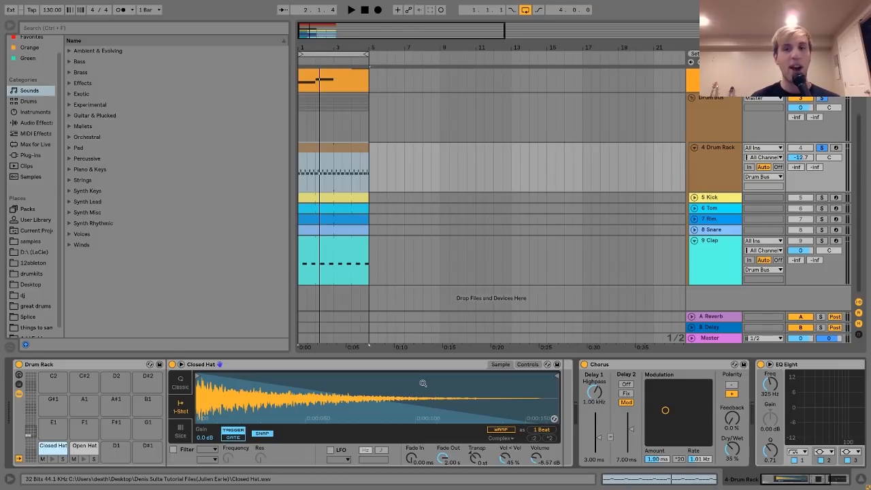
Preview the Open Hat and Closed Hat pads again to compare their sounds.
click(85, 460)
click(53, 459)
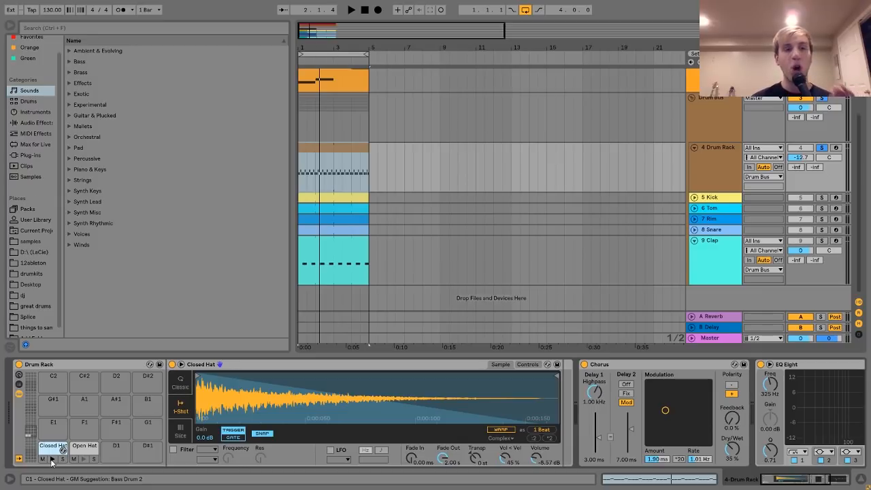
click(52, 460)
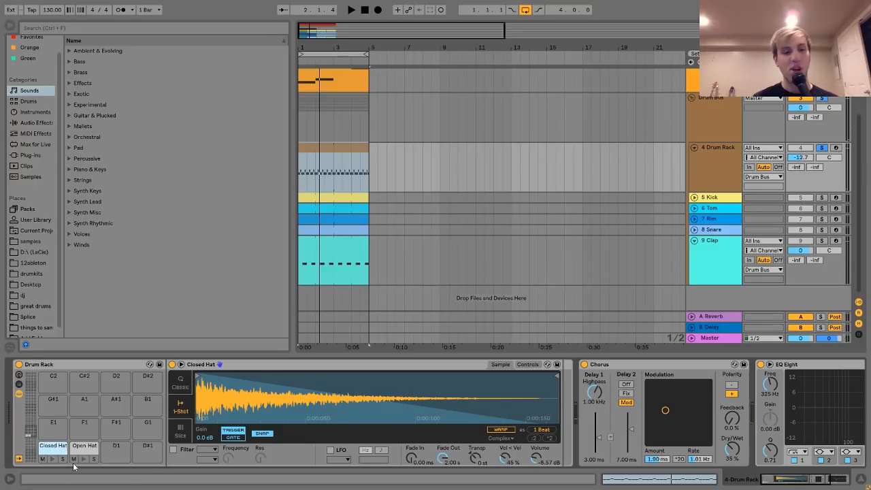
click(85, 459)
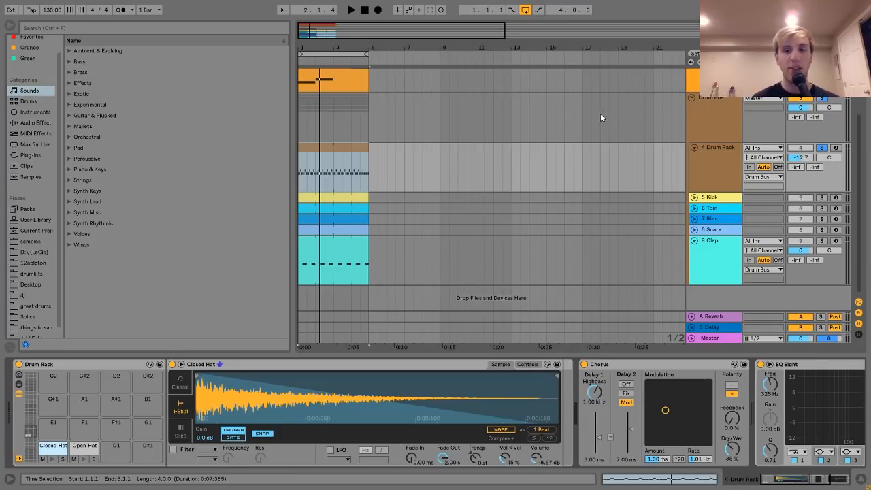
Inspect the Chorus and EQ Eight on track 4 Drum Rack while auditioning the hi-hats.
scroll(622, 383, down, 5)
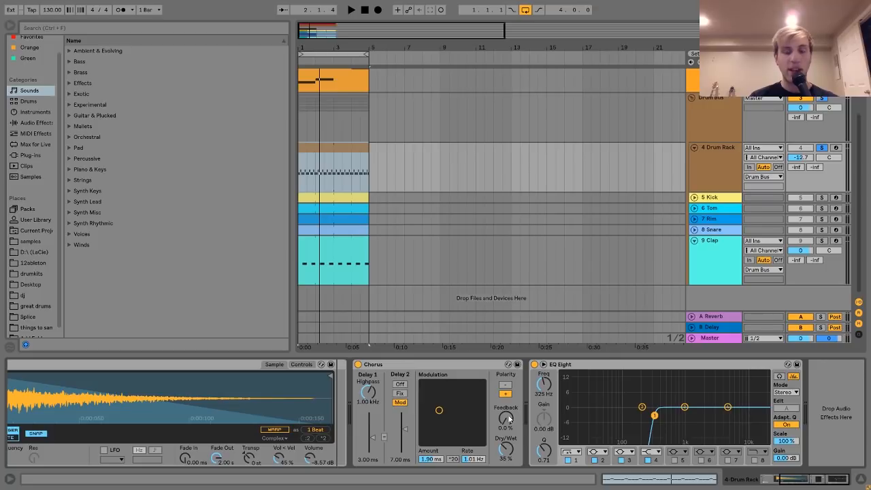
click(388, 368)
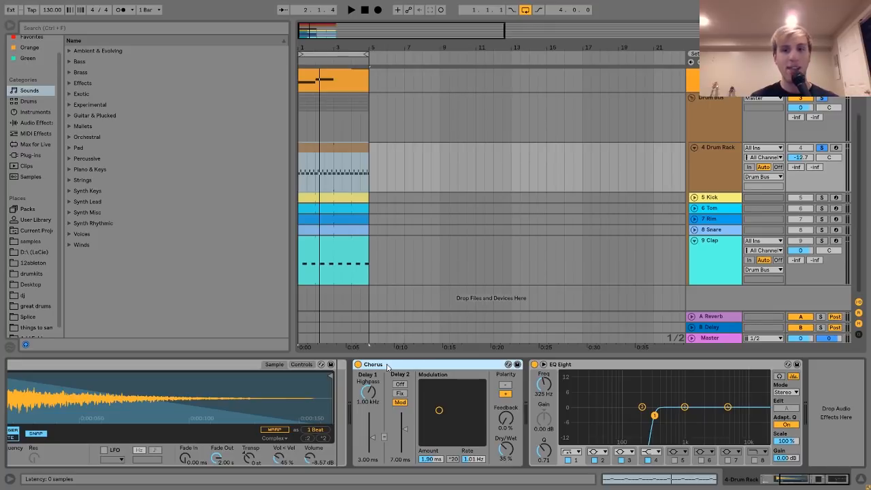
key(space)
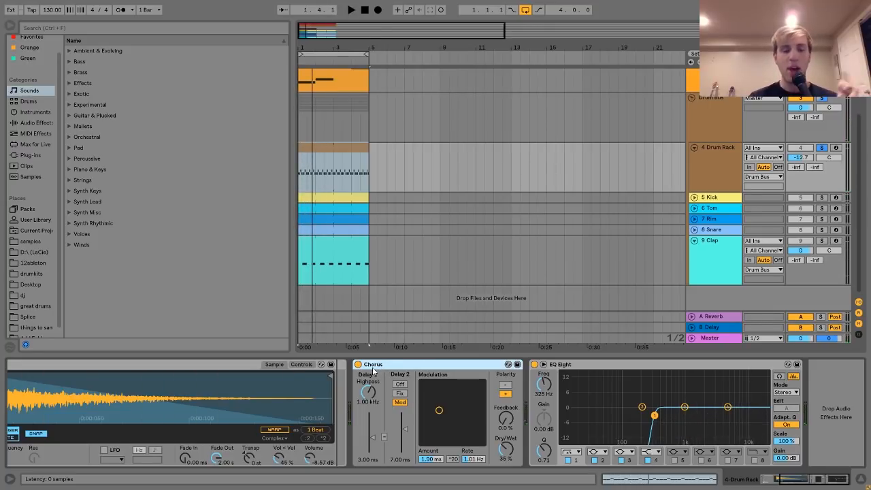
scroll(372, 371, left, 4)
scroll(373, 371, right, 4)
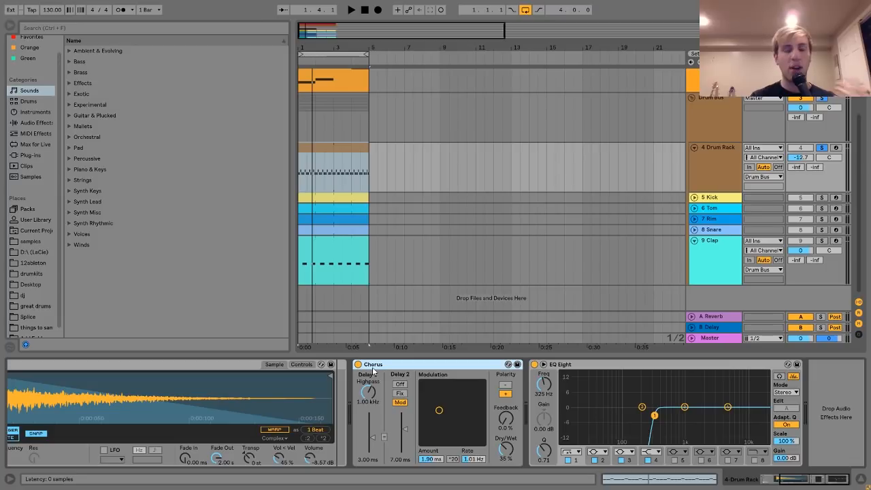
scroll(372, 367, left, 5)
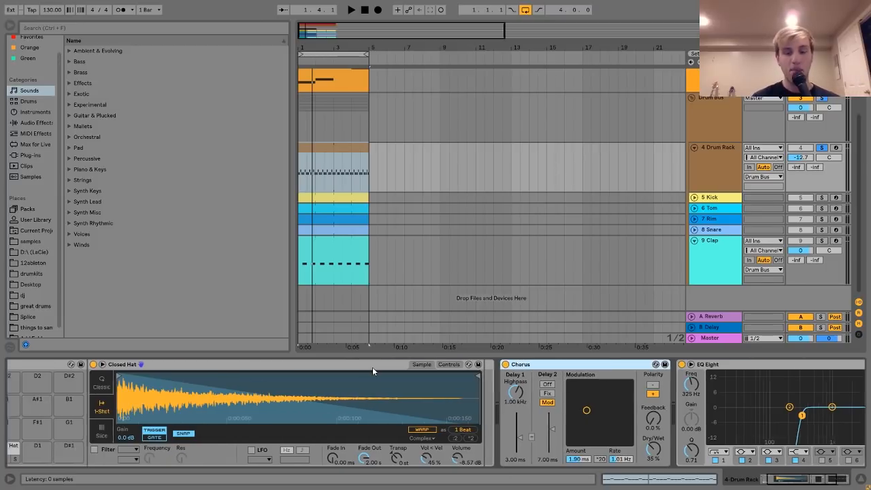
Review the Closed Hat sampler, the Chorus and the EQ Eight low cut while replaying the hi-hat pattern.
click(372, 367)
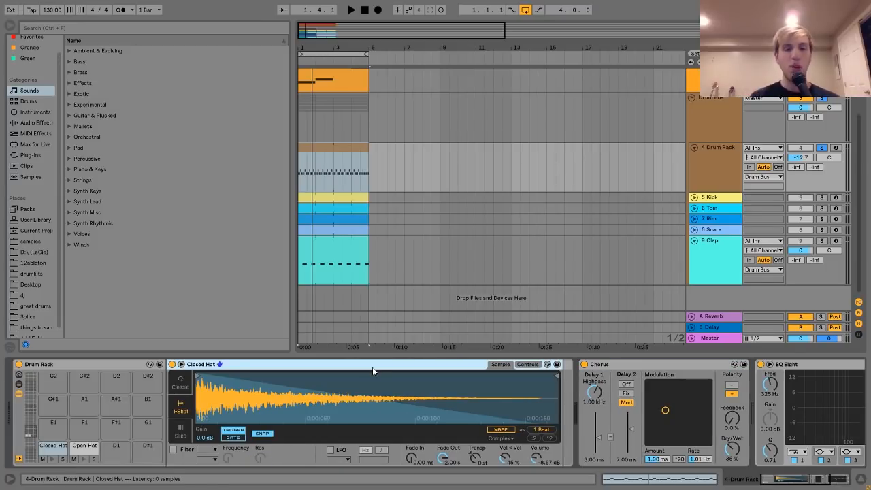
key(space)
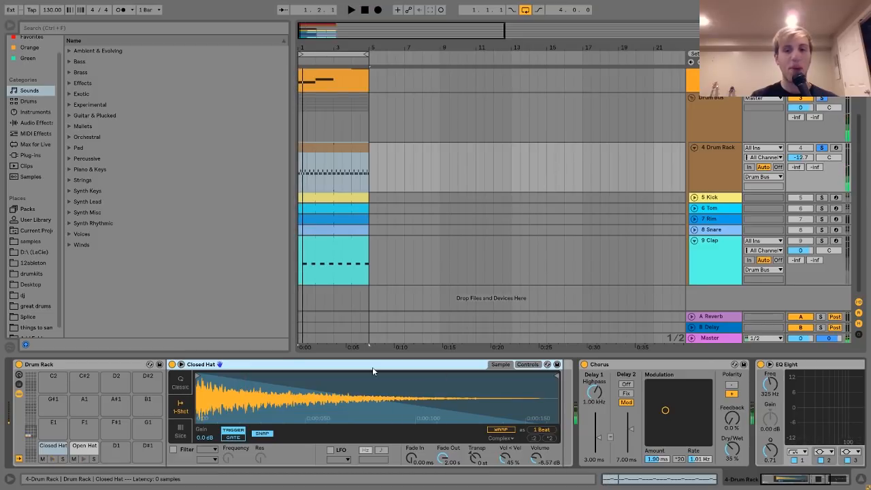
scroll(372, 370, right, 5)
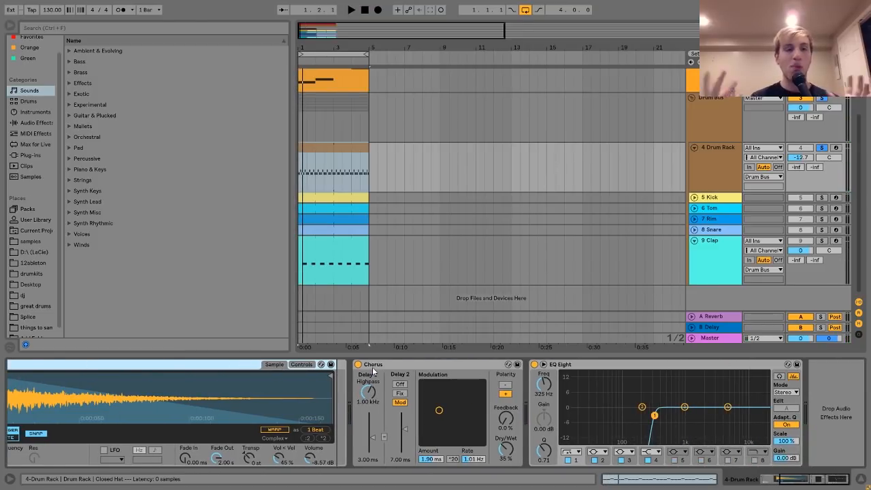
click(373, 367)
key(space)
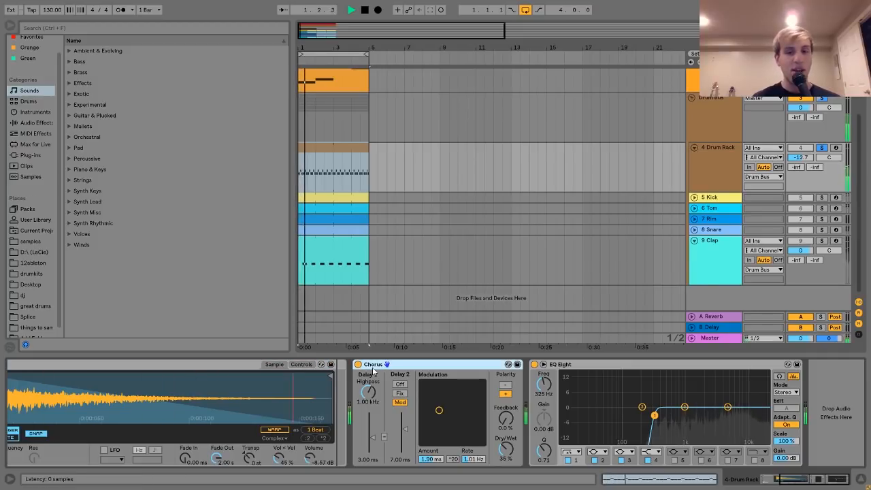
key(space)
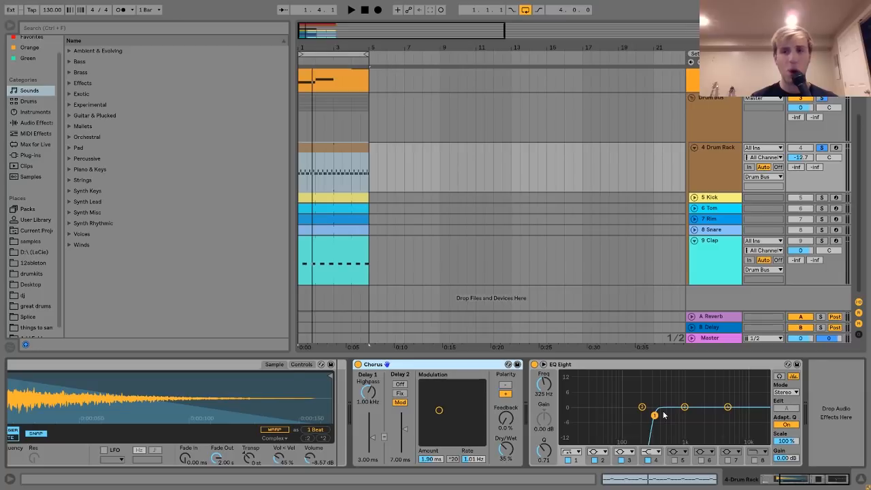
key(space)
key(space)
Display the device of track 5 Kick, unfold and solo the track, and audition its kick pattern.
click(705, 198)
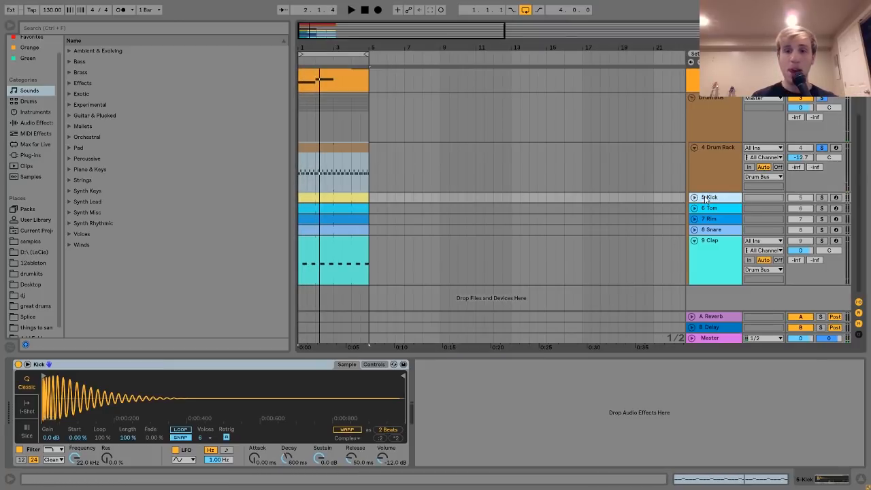
click(694, 197)
click(821, 198)
key(space)
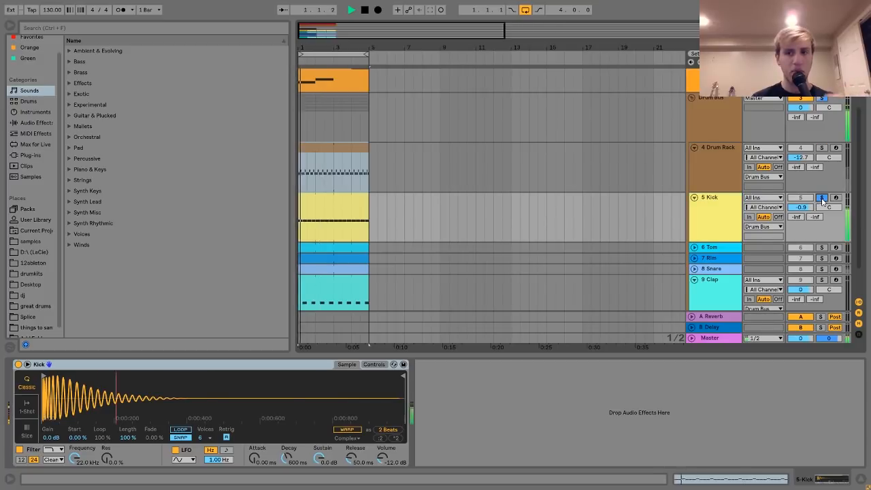
key(space)
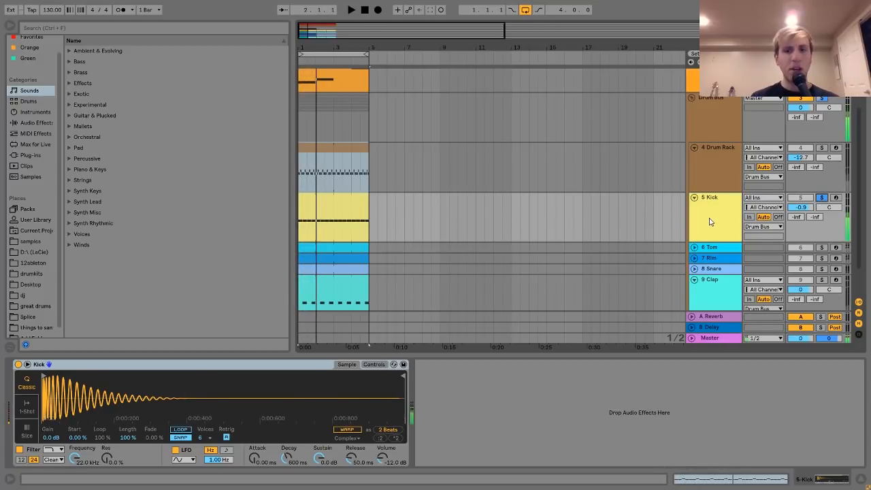
Solo track 2 Analog alongside track 5 Kick and audition the bass and kick together.
scroll(710, 221, up, 3)
click(821, 143)
click(821, 144)
key(space)
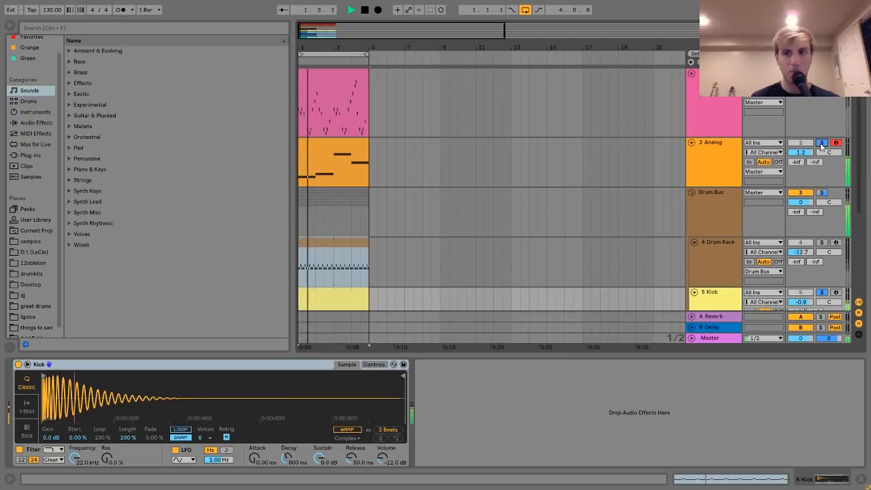
scroll(726, 208, down, 5)
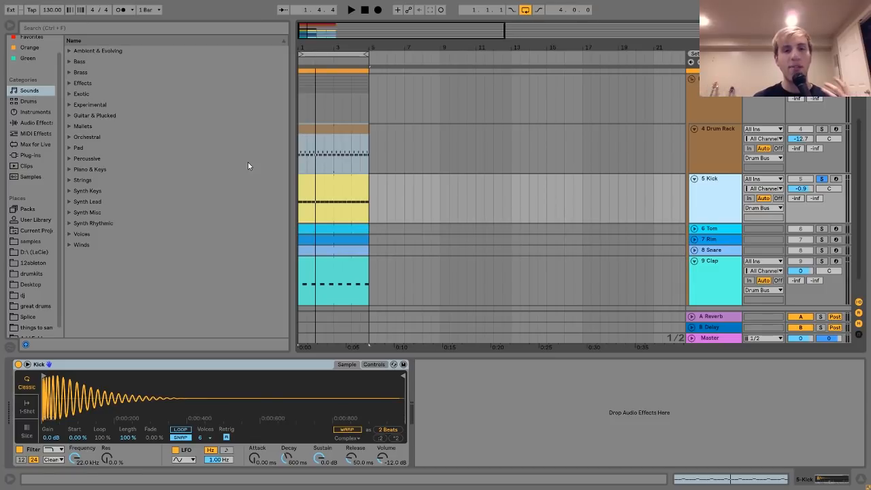
Select the Kick clip and replay the soloed kick pattern from the start of the loop.
click(328, 179)
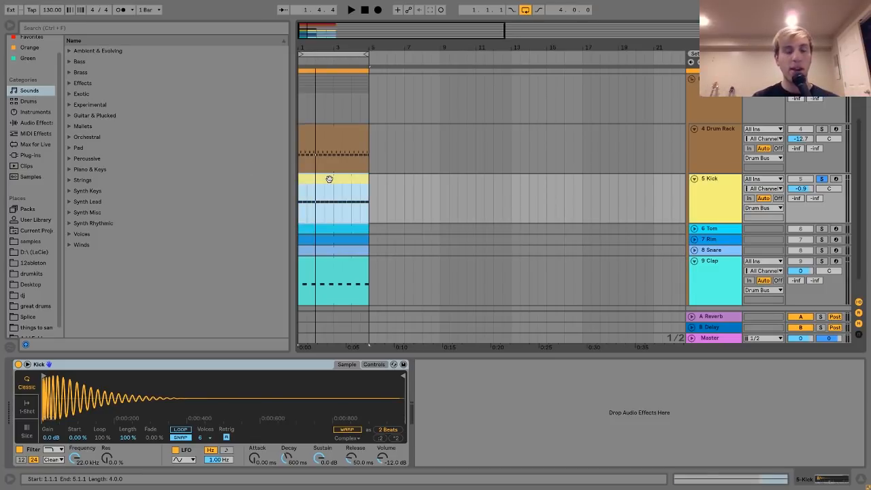
key(space)
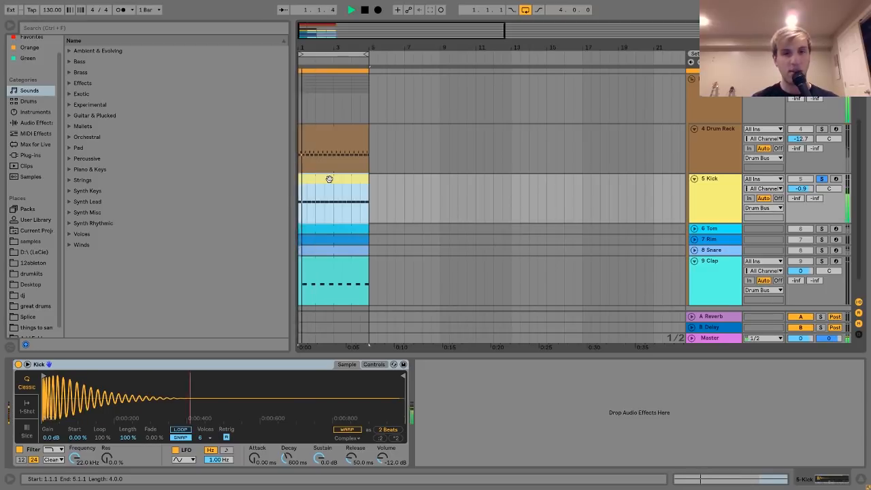
key(space)
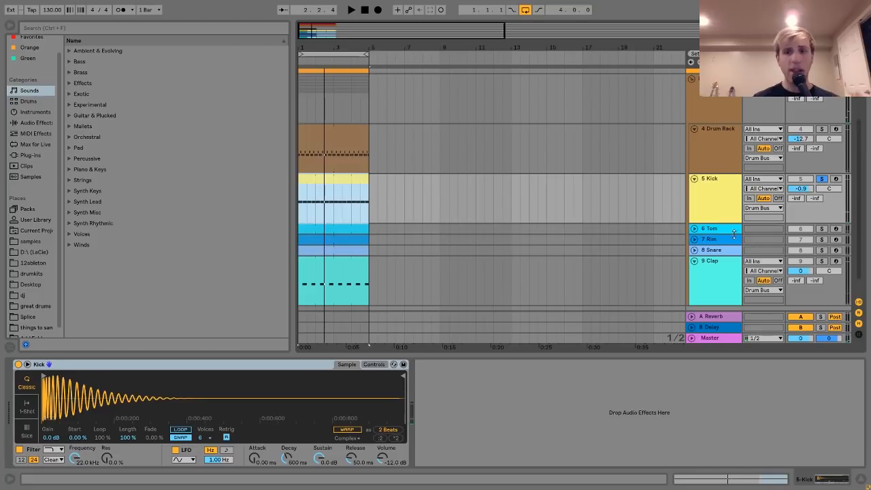
Unfold track 6 Tom, solo it together with the Kick, and audition the two patterns.
click(695, 230)
click(826, 228)
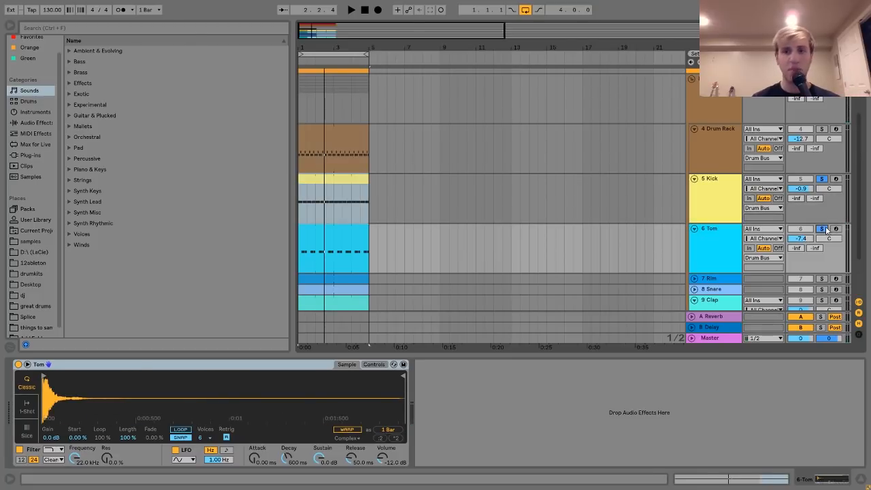
click(737, 238)
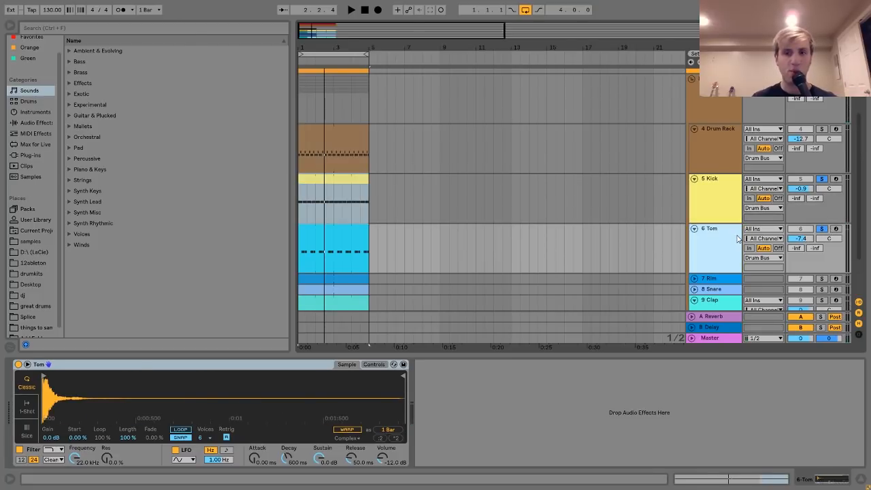
key(space)
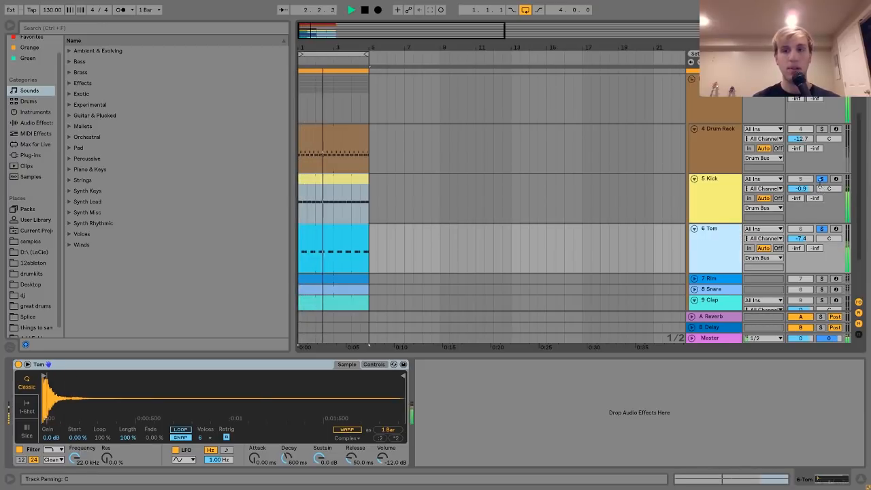
key(space)
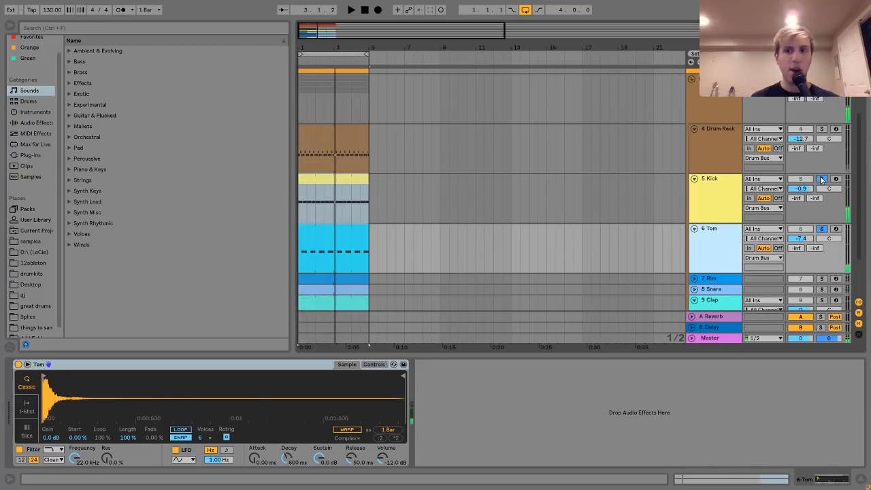
Locate the Tom sample in the browser and audition the tom pattern with only the Tom track soloed.
right_click(291, 393)
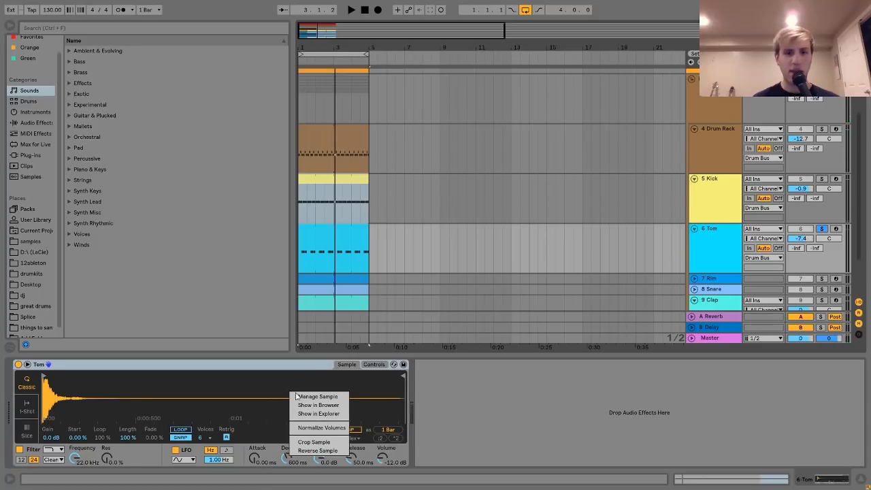
click(317, 405)
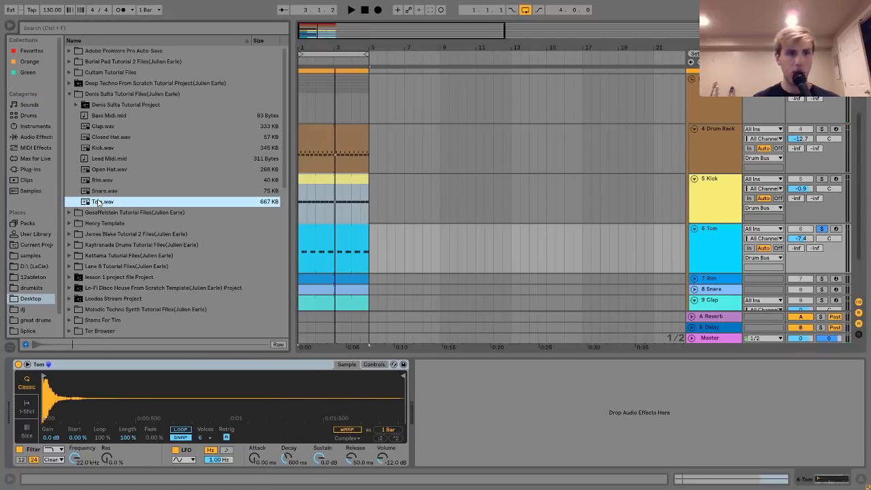
double_click(341, 230)
key(space)
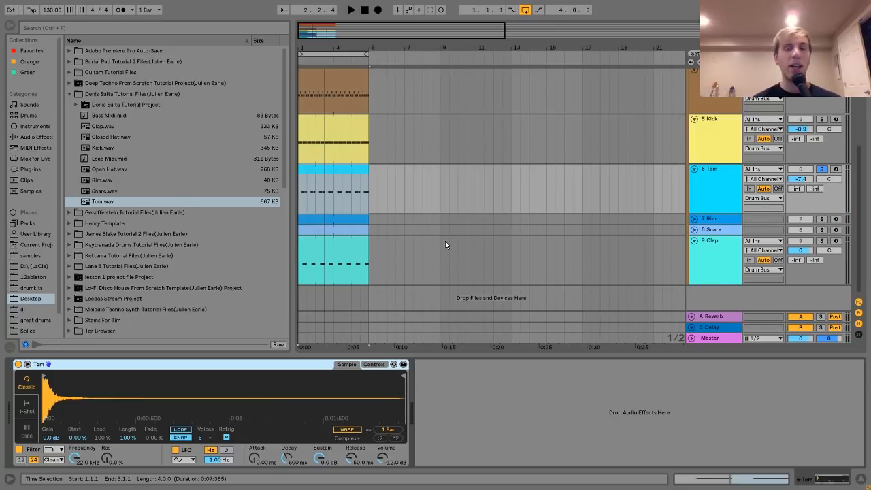
Solo the Kick again with the Tom and play both patterns from the loop start.
click(820, 119)
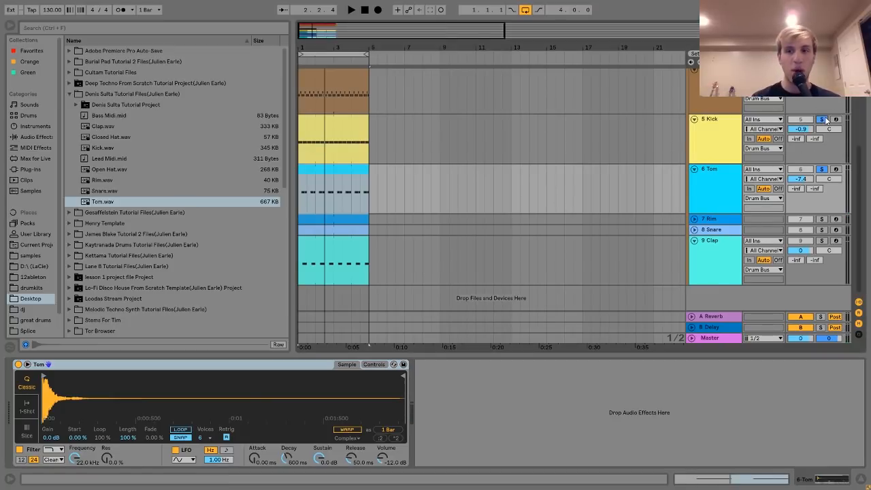
key(space)
key(space)
Clear the solos and play the full mix while toggling the Tom track off and on to compare.
scroll(806, 170, up, 2)
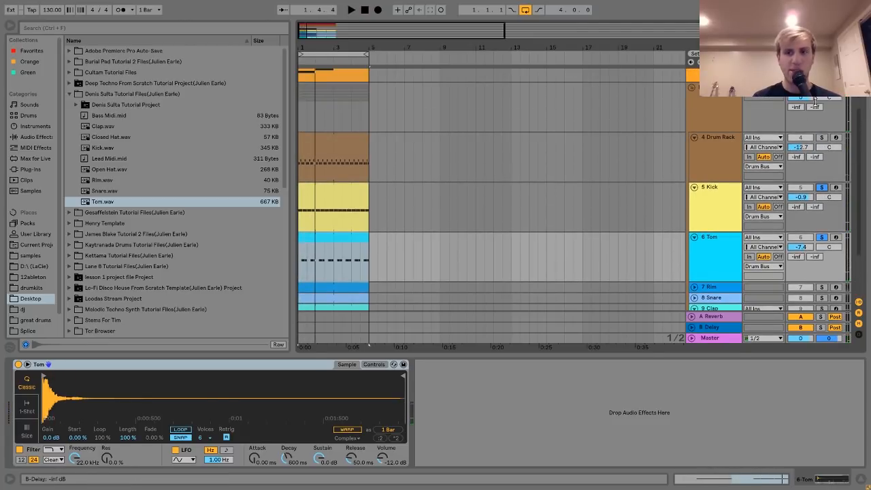
key(space)
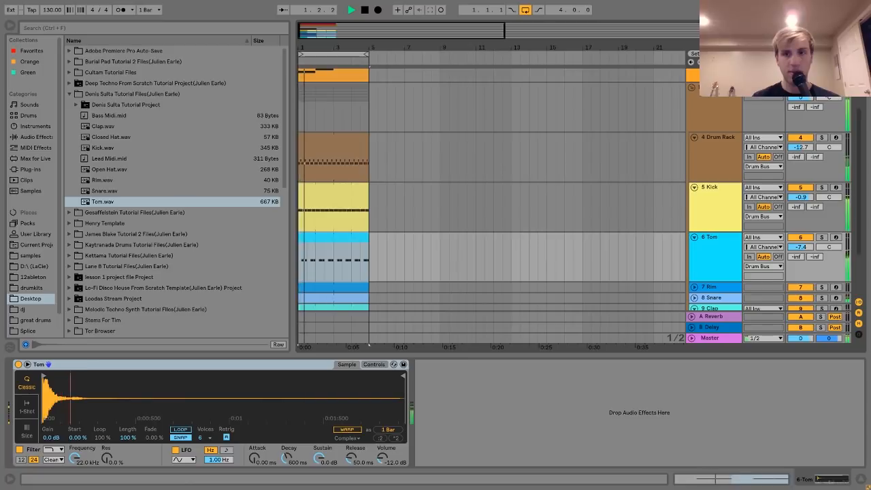
scroll(801, 189, down, 2)
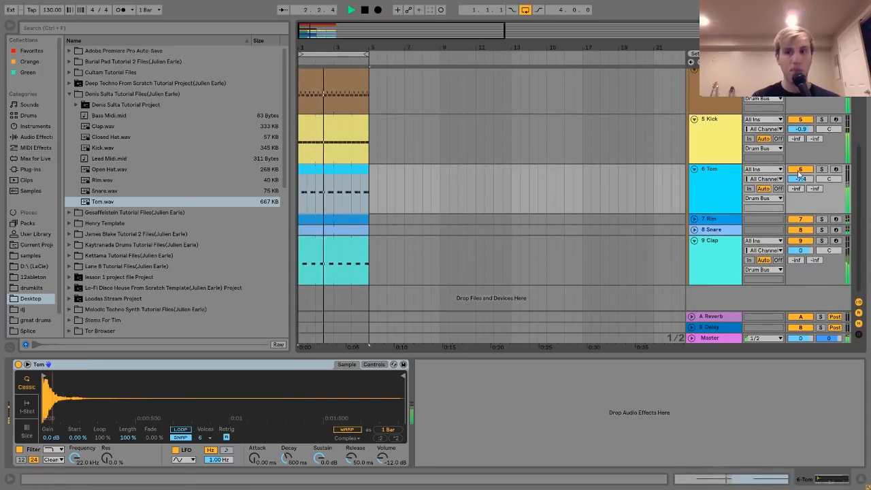
click(800, 170)
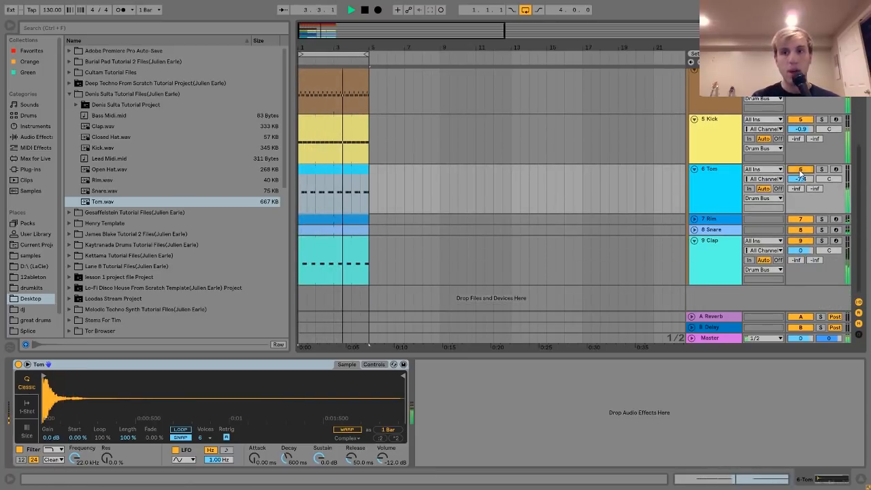
click(724, 181)
key(space)
Inspect the C2 notes in the Tom clip while playing, and return to the Tom track's device.
double_click(345, 172)
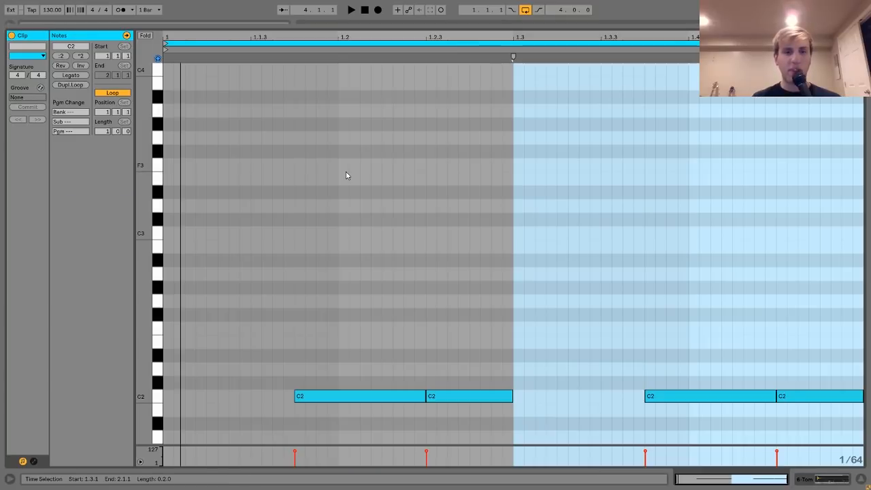
key(space)
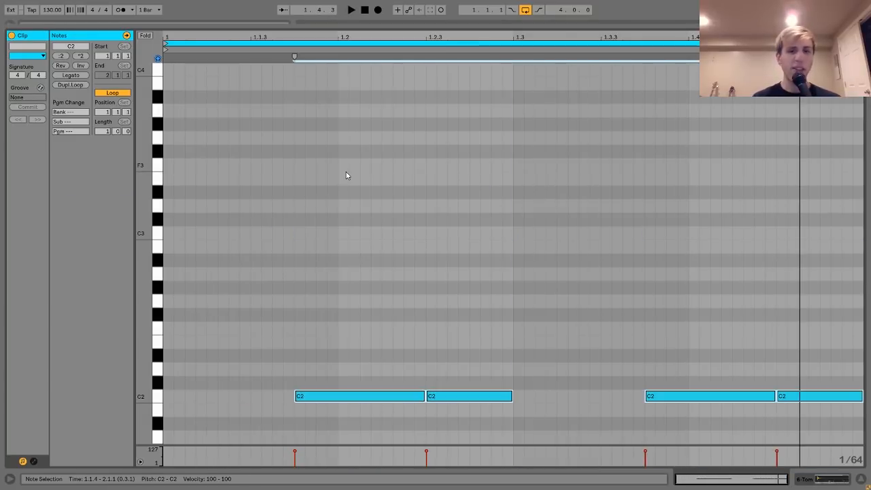
click(827, 482)
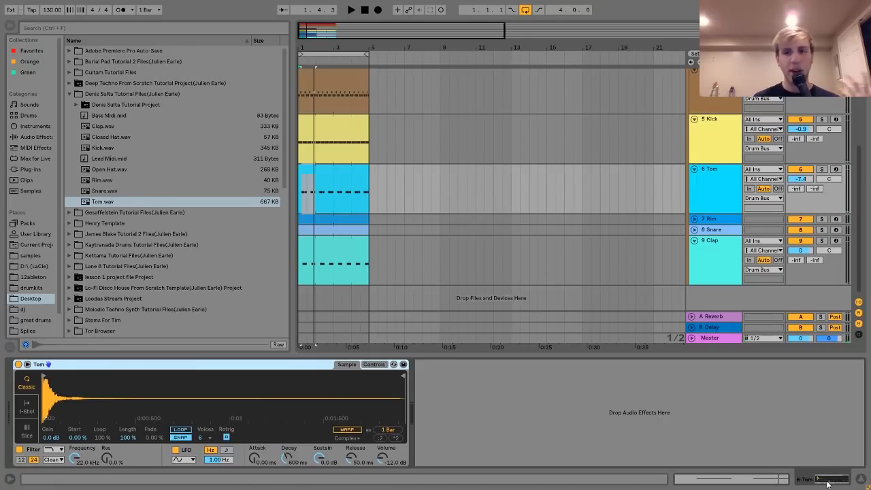
Display the devices of track 7 Rim, unfold the track, and solo it together with track 5 Kick.
click(717, 220)
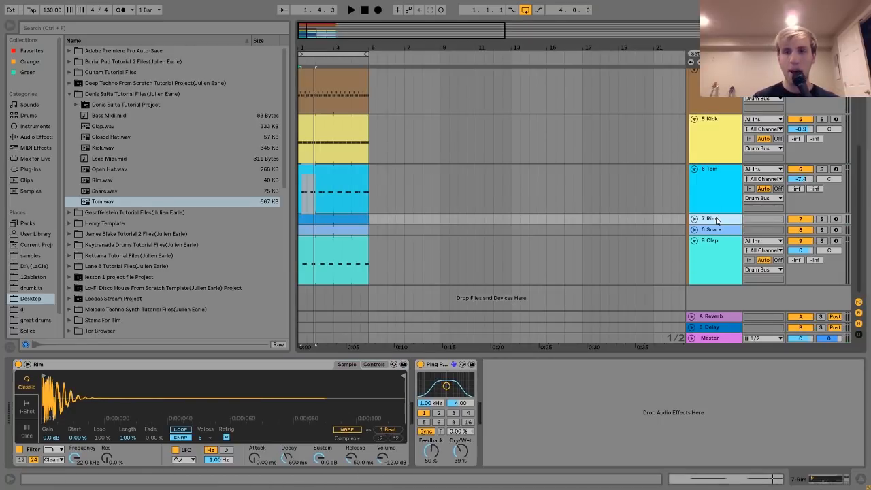
click(694, 219)
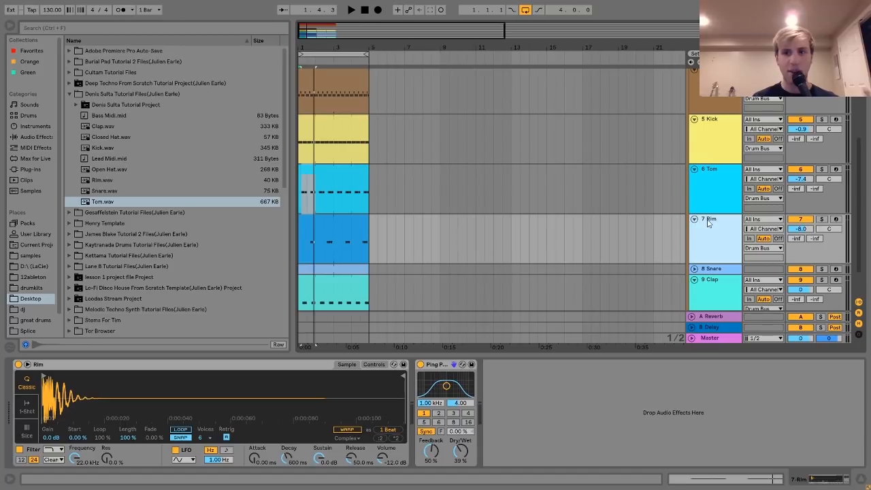
click(821, 219)
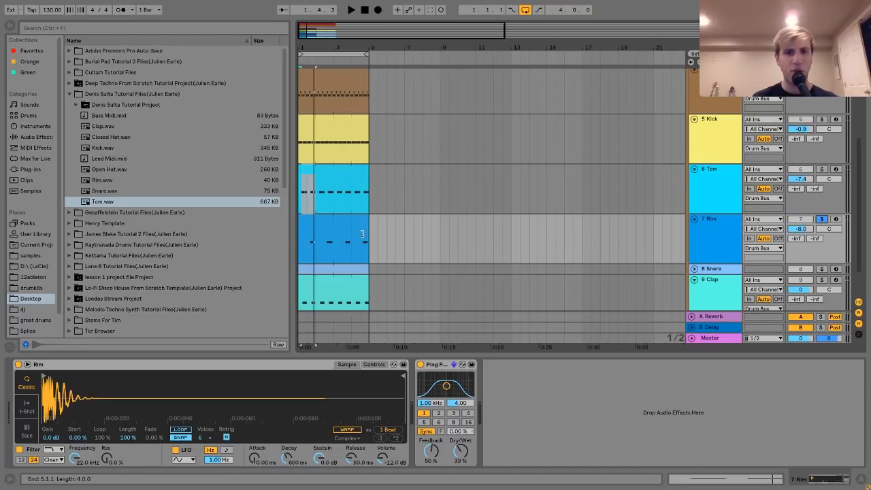
click(823, 120)
Audition the rim pattern against the kick and preview the Rim.wav sample in the browser.
drag(305, 45, 308, 96)
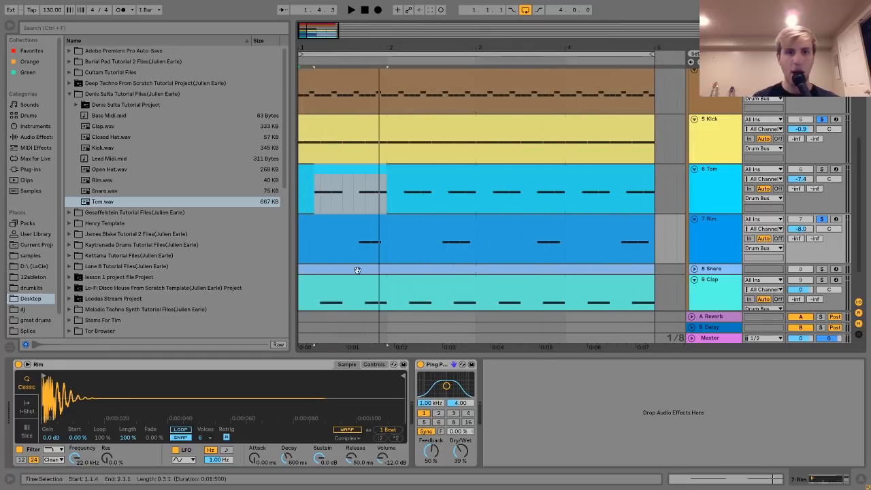
click(344, 245)
key(space)
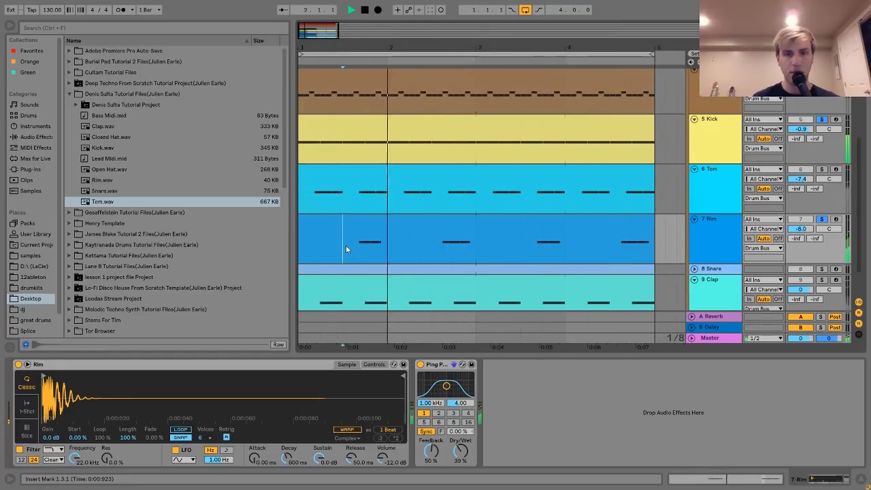
key(space)
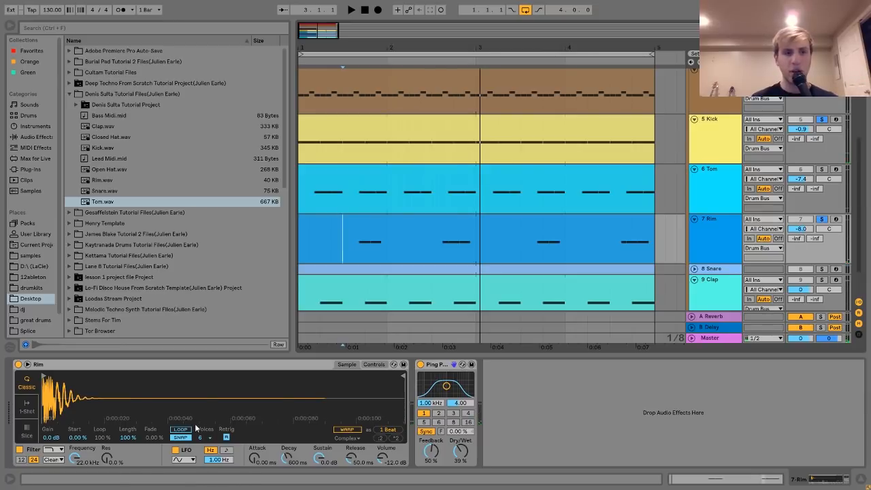
click(99, 179)
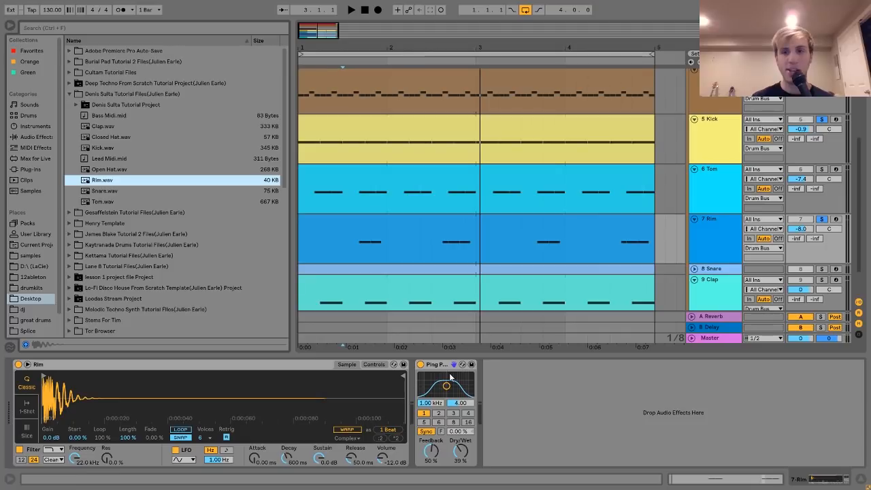
Unfold track 8 Snare, solo it with the Kick in place of the Rim, and audition the snare pattern.
click(693, 268)
scroll(481, 272, down, 2)
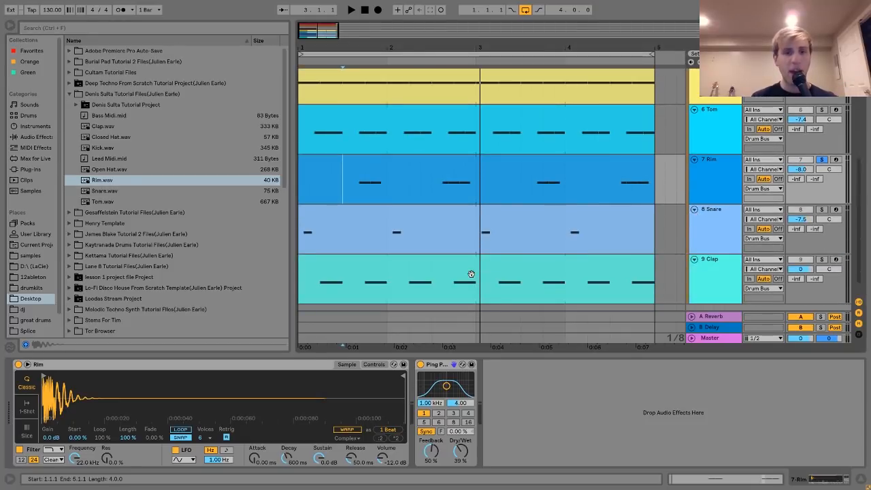
click(358, 206)
scroll(824, 107, up, 1)
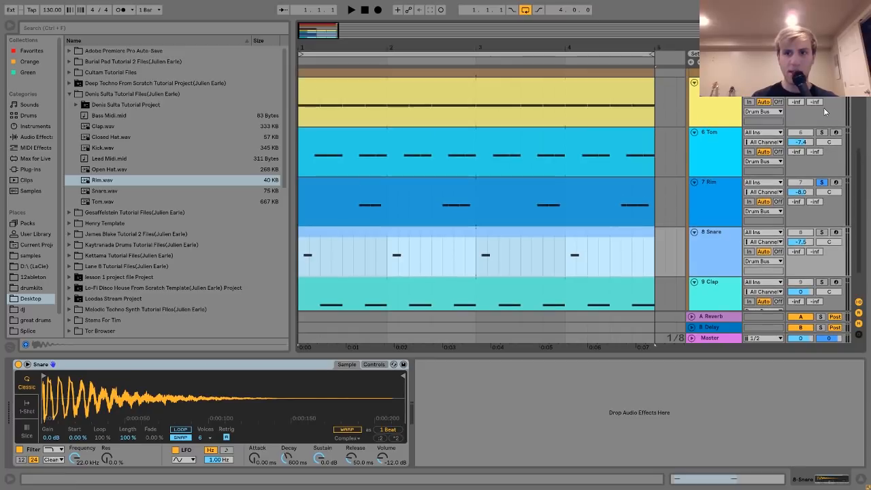
click(822, 232)
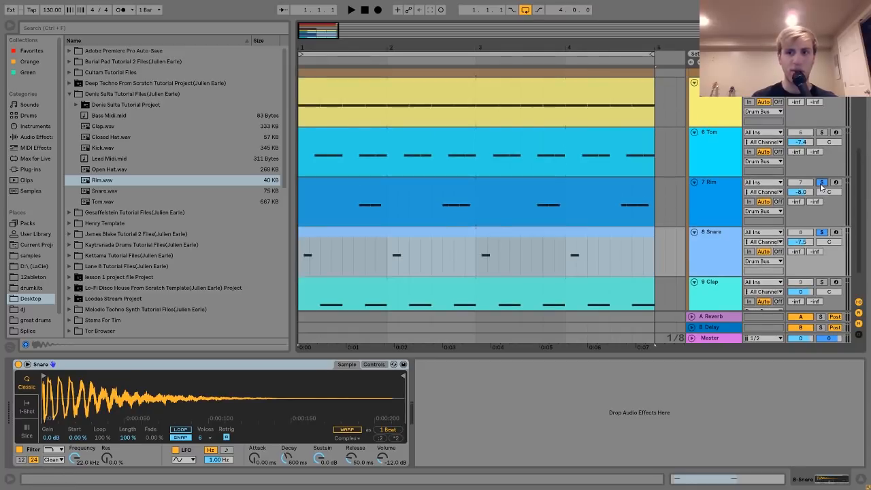
key(space)
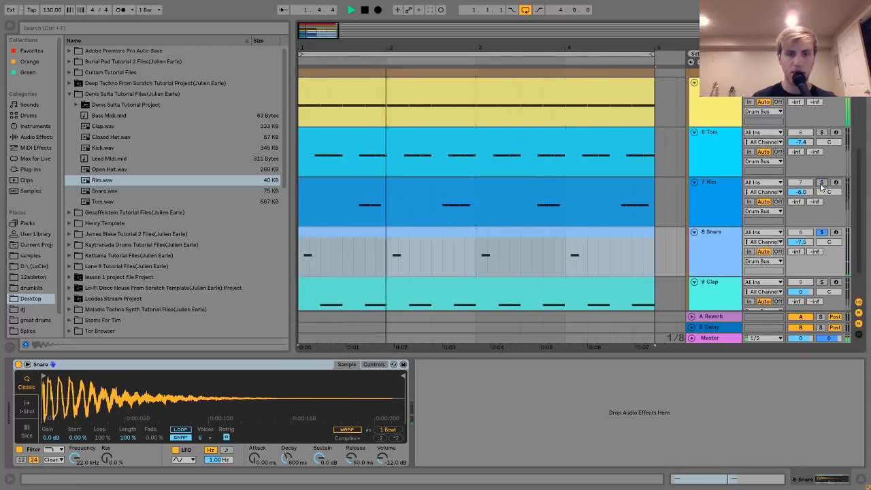
key(space)
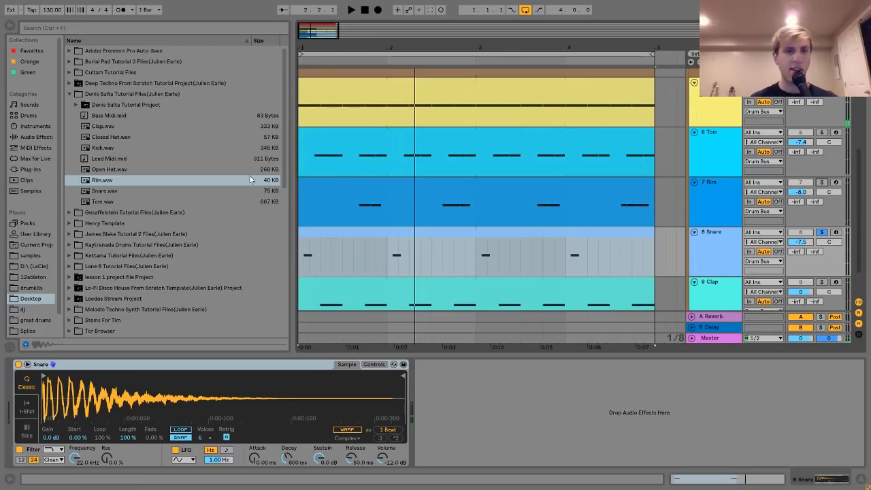
Preview the Snare.wav sample and open the Snare clip's notes to compare its F3 notes with the C3 key.
click(264, 191)
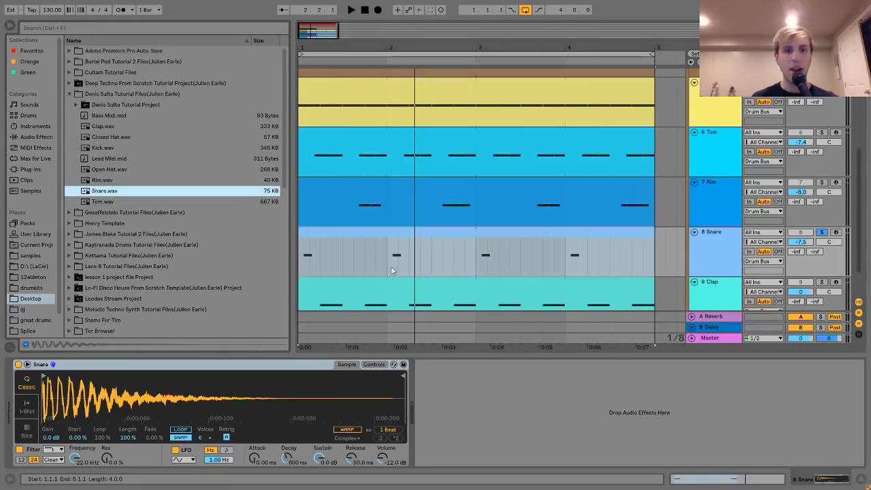
double_click(368, 237)
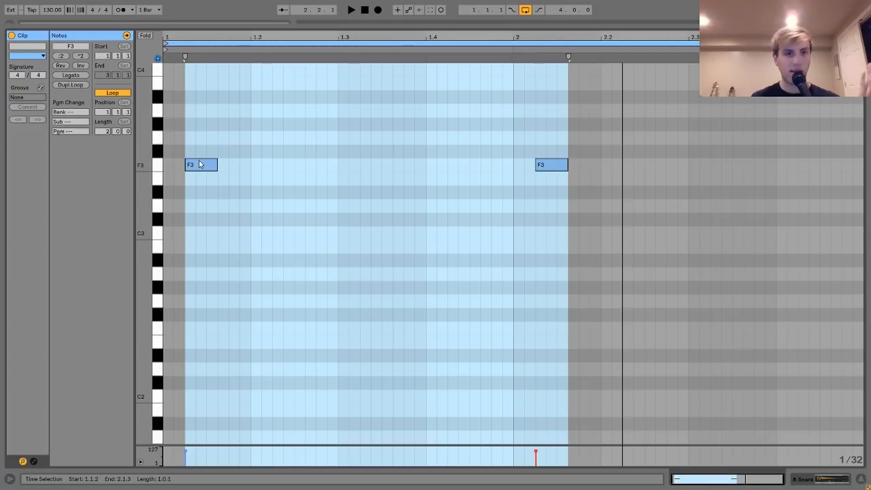
click(159, 234)
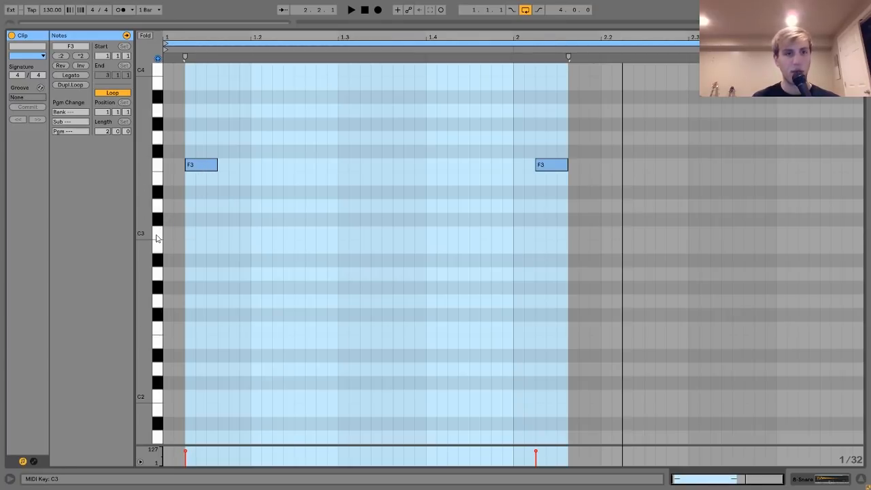
Display the devices of track 9 Clap, solo it in place of the Snare, and audition the clap pattern.
click(806, 483)
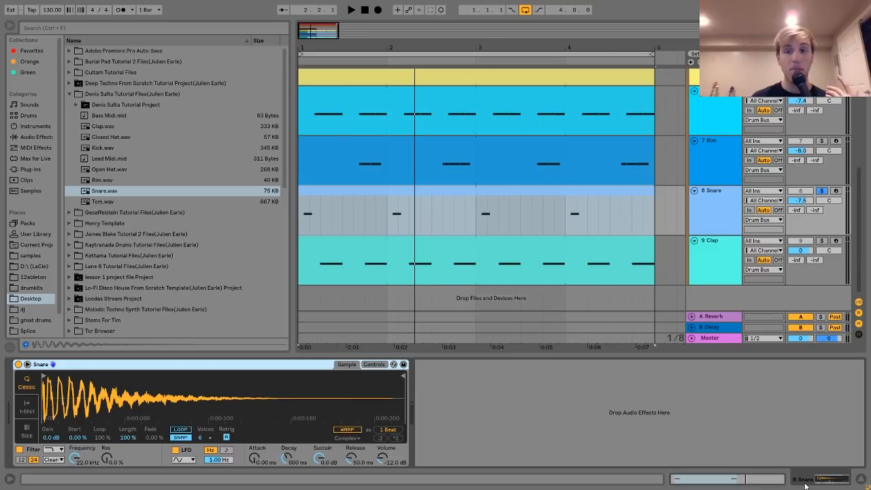
click(712, 273)
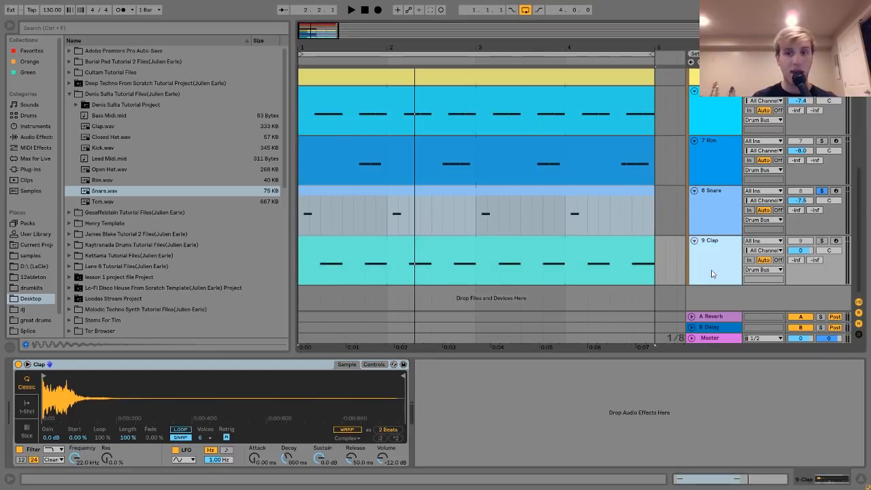
key(space)
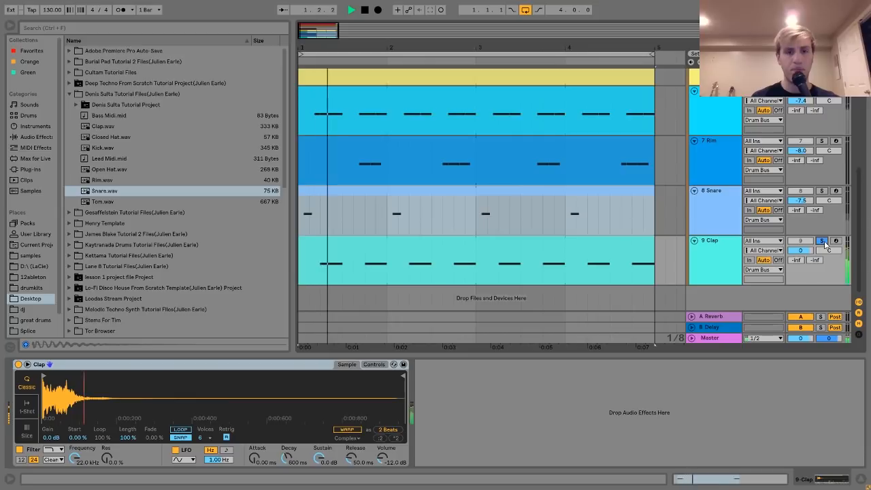
scroll(824, 244, up, 4)
scroll(824, 241, up, 4)
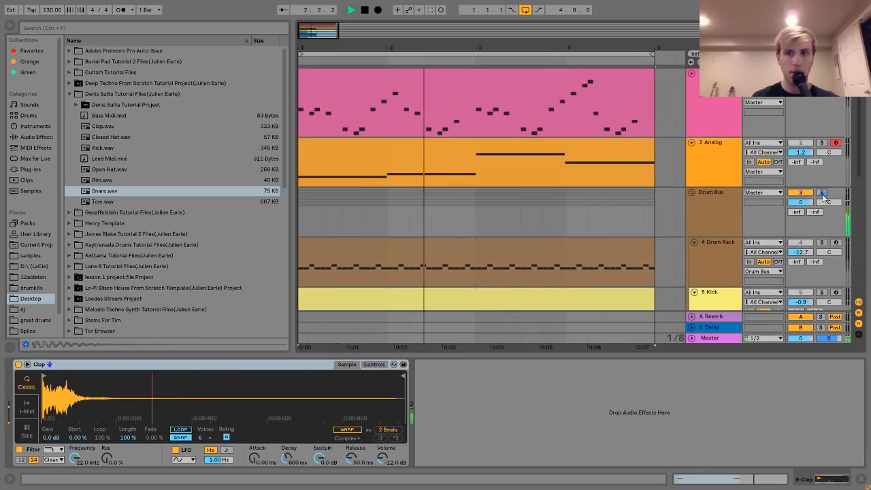
scroll(823, 203, down, 5)
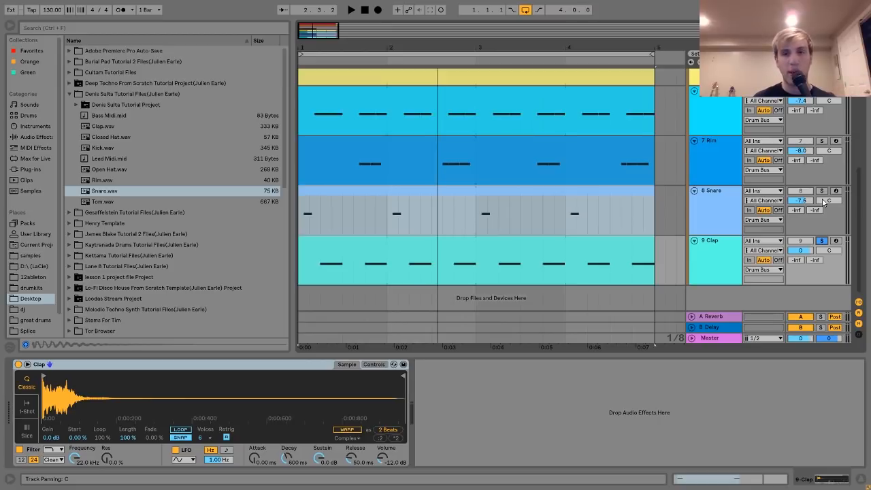
key(space)
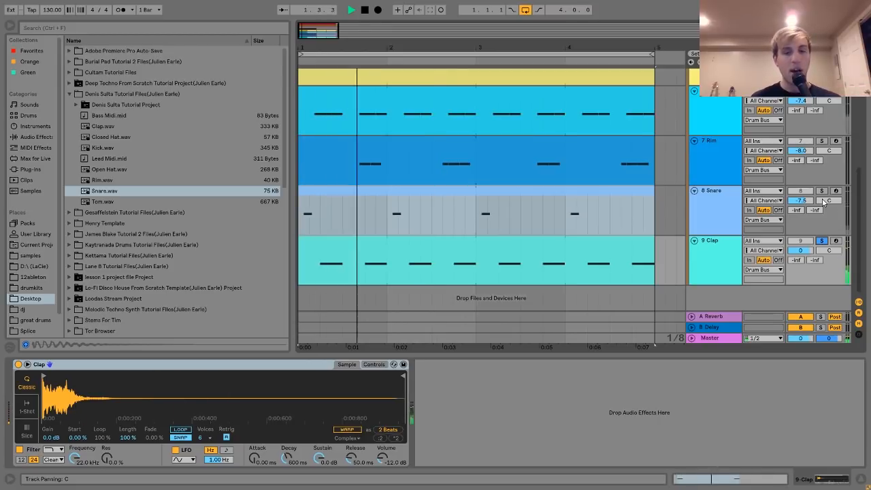
key(space)
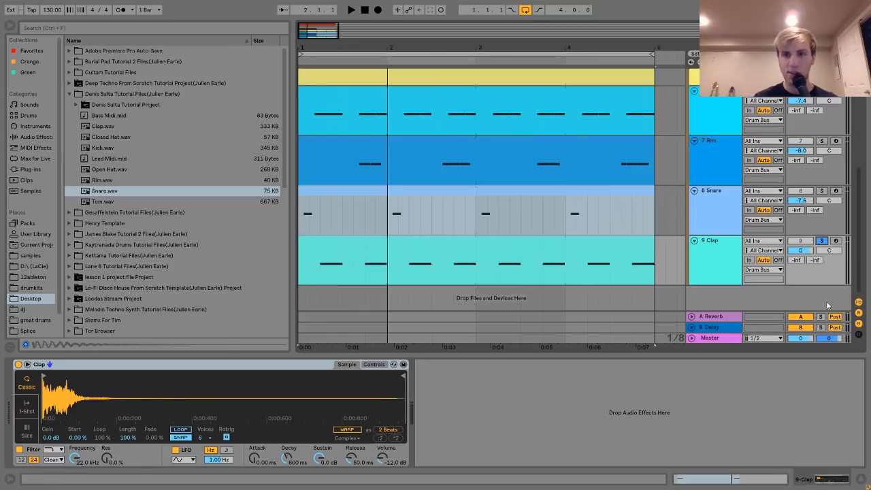
Select the Drum Bus group to show its OTT device and solo the whole group in place of the Clap.
scroll(755, 296, up, 8)
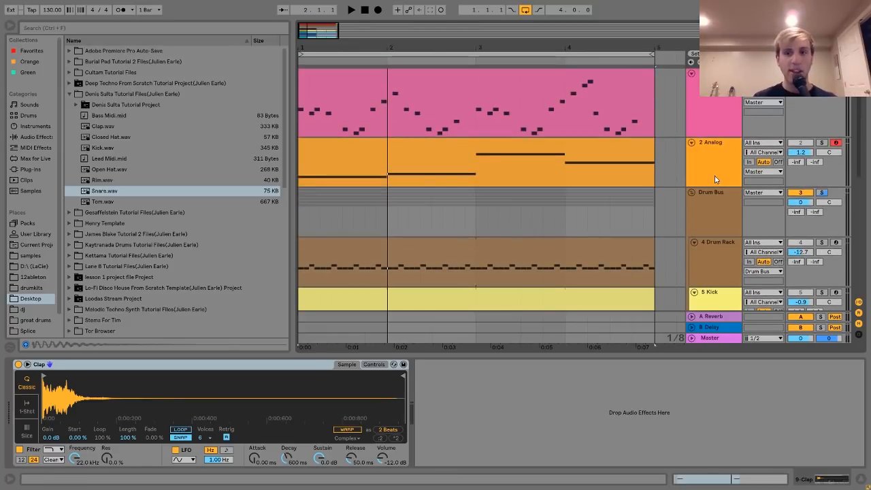
click(711, 194)
click(821, 194)
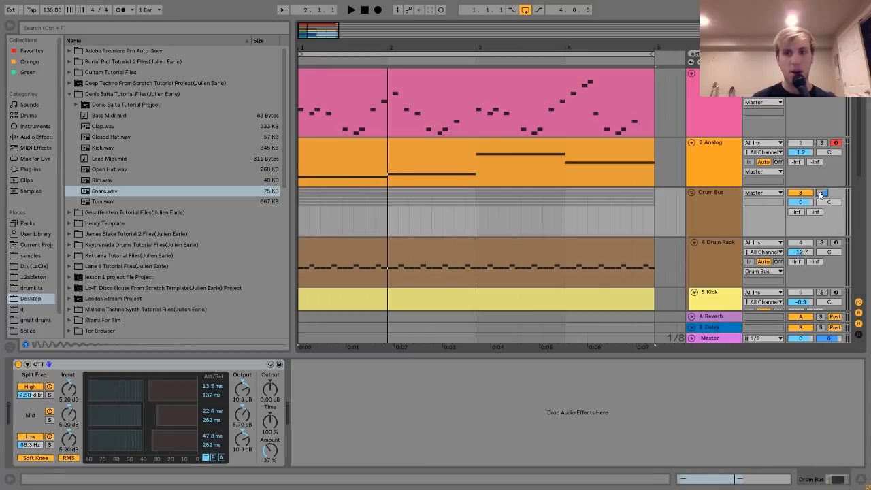
click(710, 206)
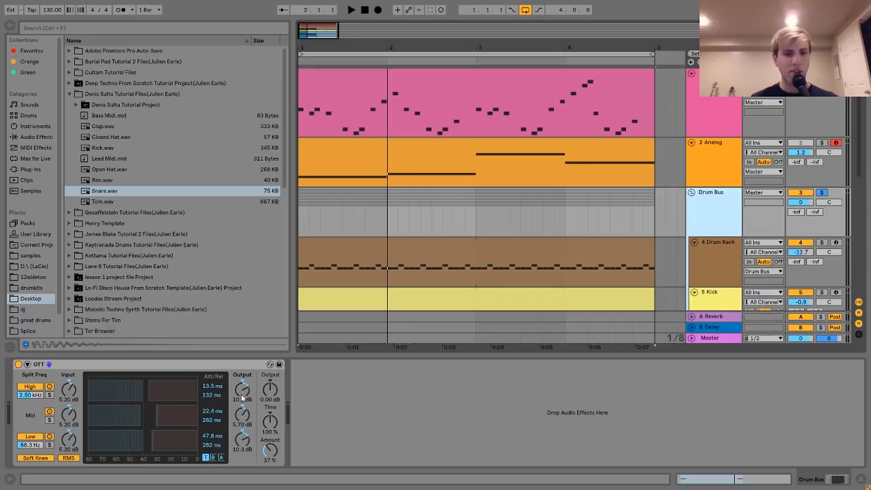
Audition the full drum group, comparing its sound with the OTT device bypassed and enabled.
key(space)
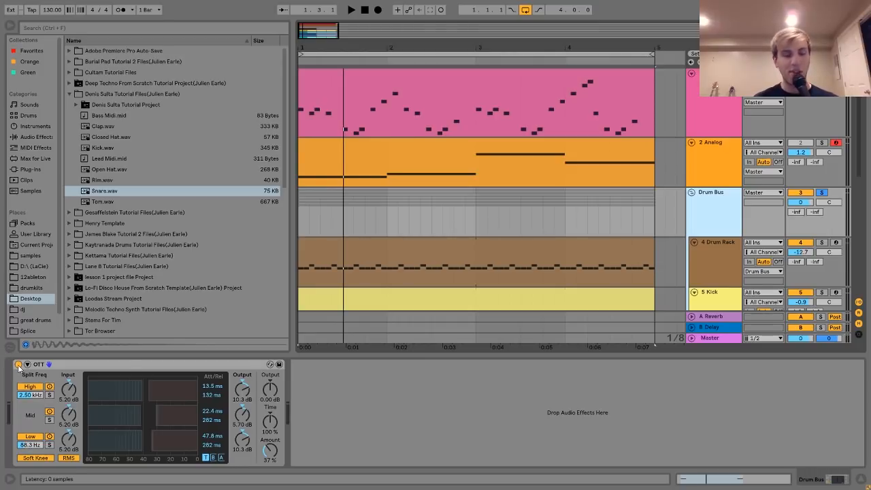
click(18, 365)
key(space)
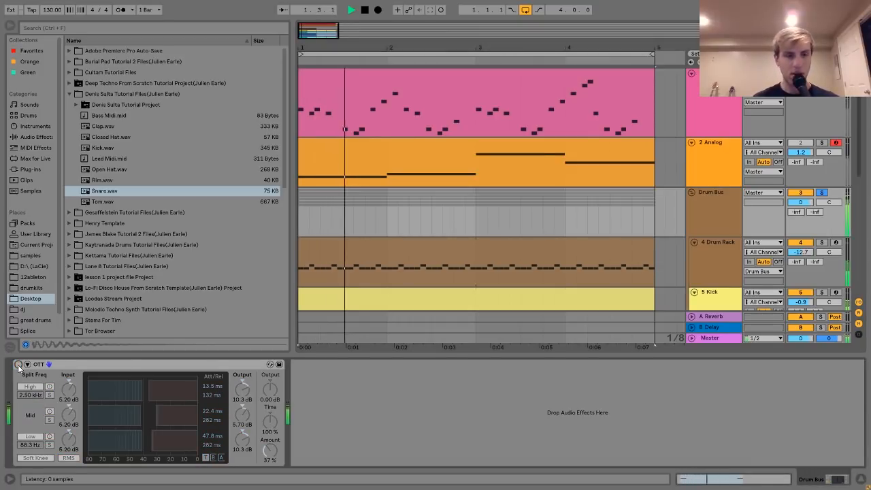
click(18, 365)
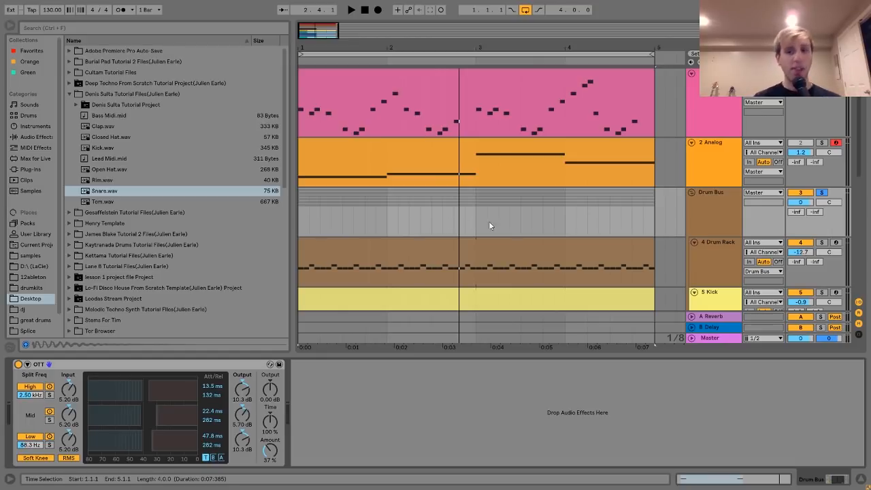
Solo 4 Drum Rack to compare its sound with the Drum Bus OTT bypassed and enabled, returning the solo to the Drum Bus.
click(727, 244)
click(822, 242)
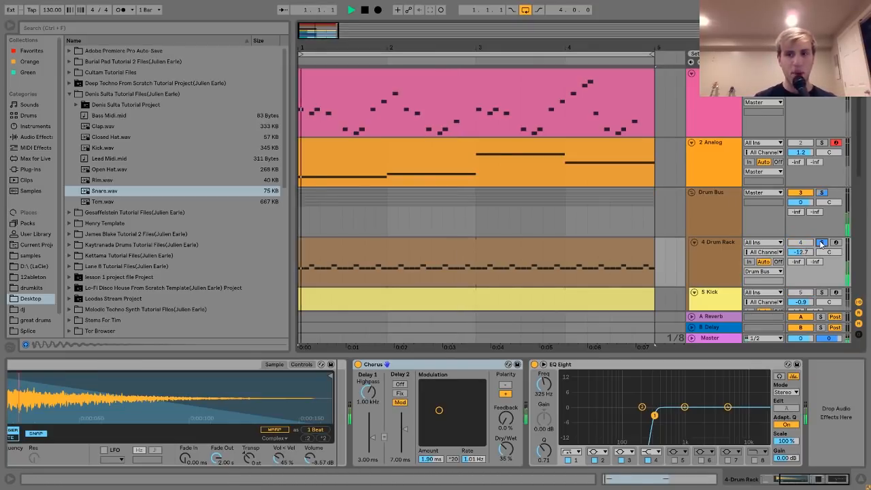
key(space)
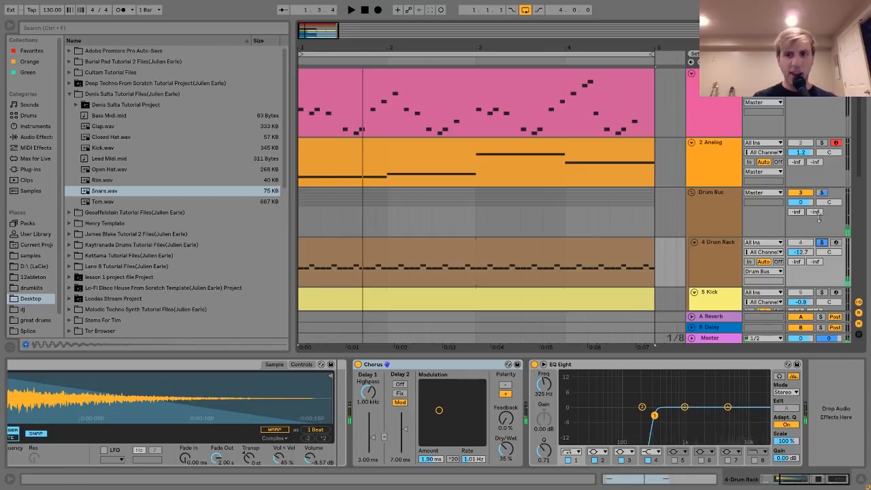
click(822, 193)
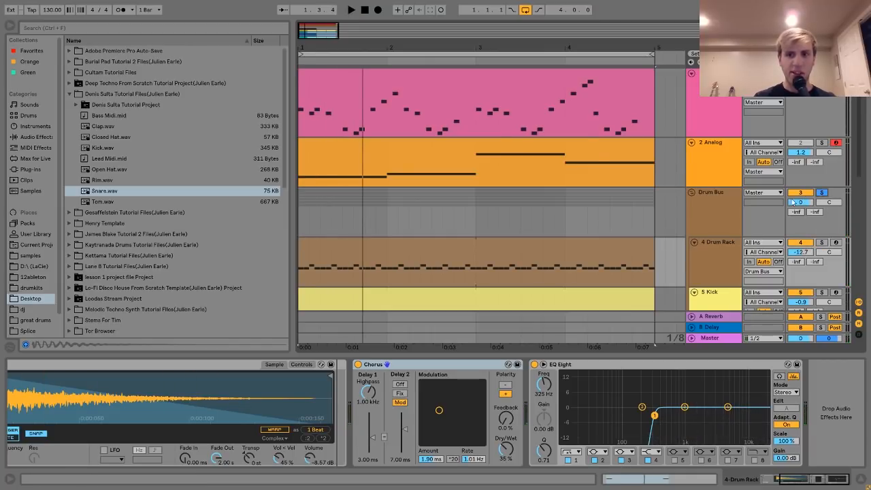
click(741, 211)
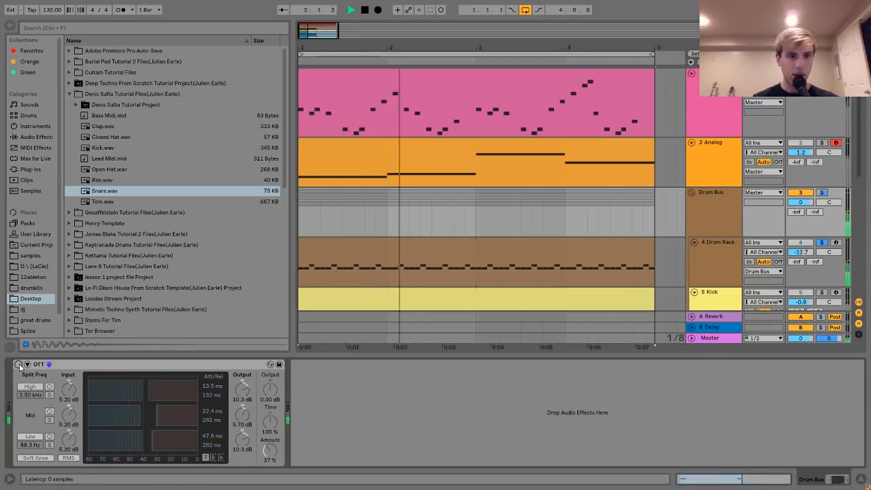
click(19, 364)
key(space)
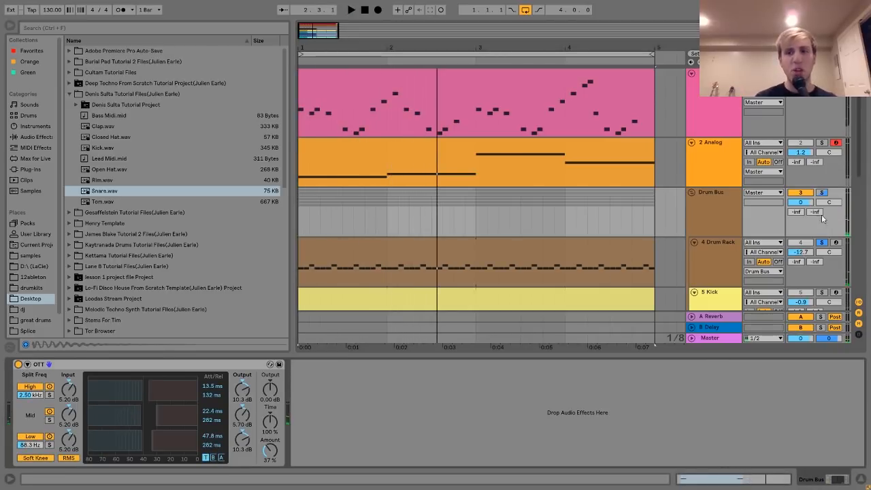
click(821, 192)
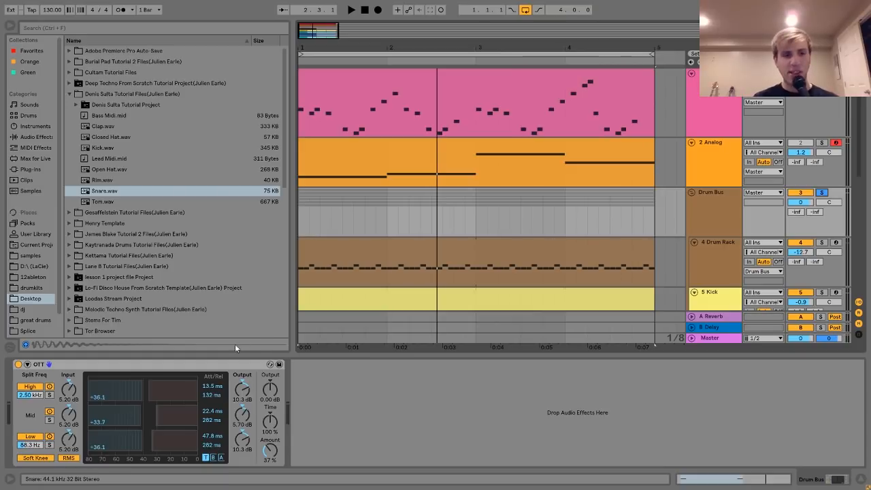
Locate the OTT.adv preset under Multiband Dynamics in the audio effects, and switch the browser to the Sounds category.
click(36, 137)
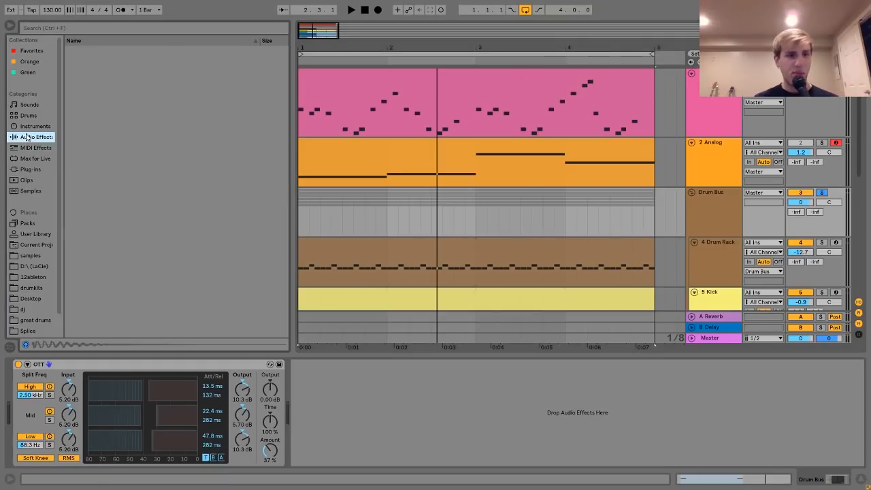
scroll(114, 191, down, 5)
click(96, 138)
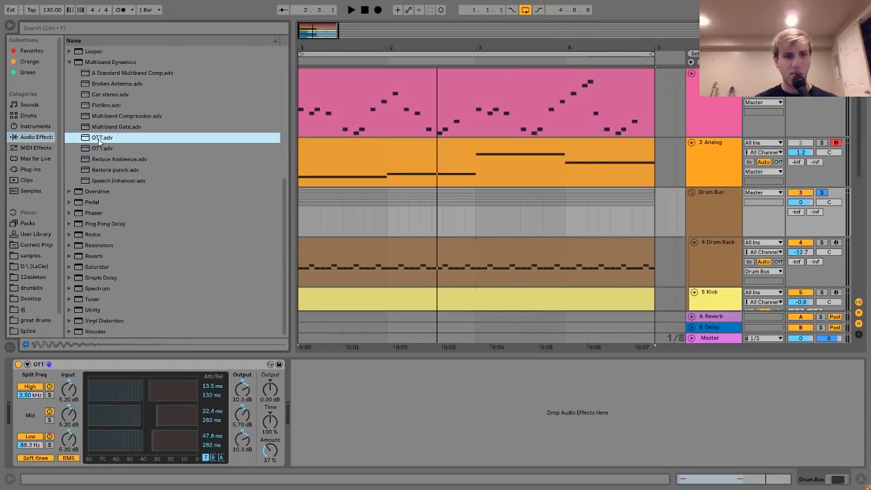
click(69, 63)
click(33, 104)
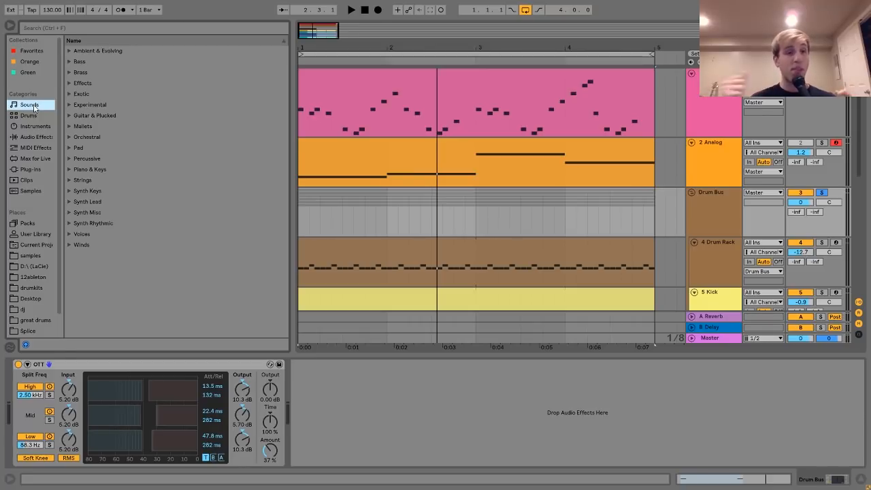
Play the soloed drums with the OTT bypassed, re-enable it, and play them again to compare.
click(19, 365)
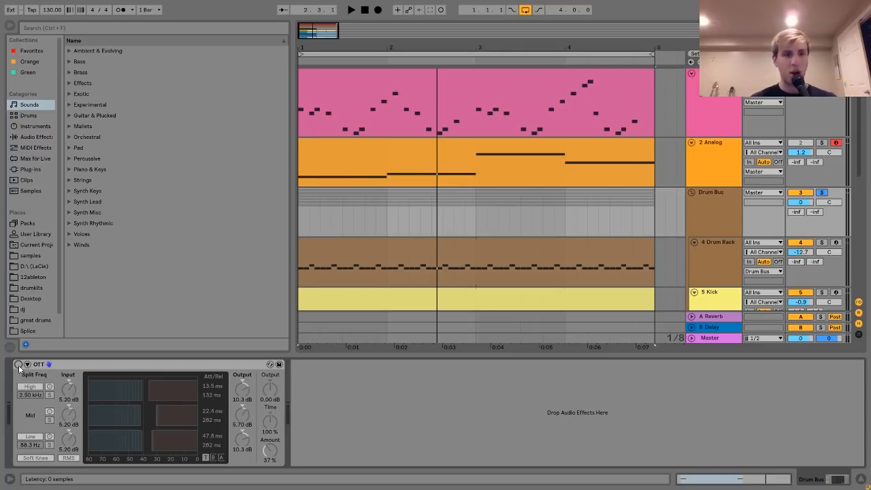
key(space)
key(space)
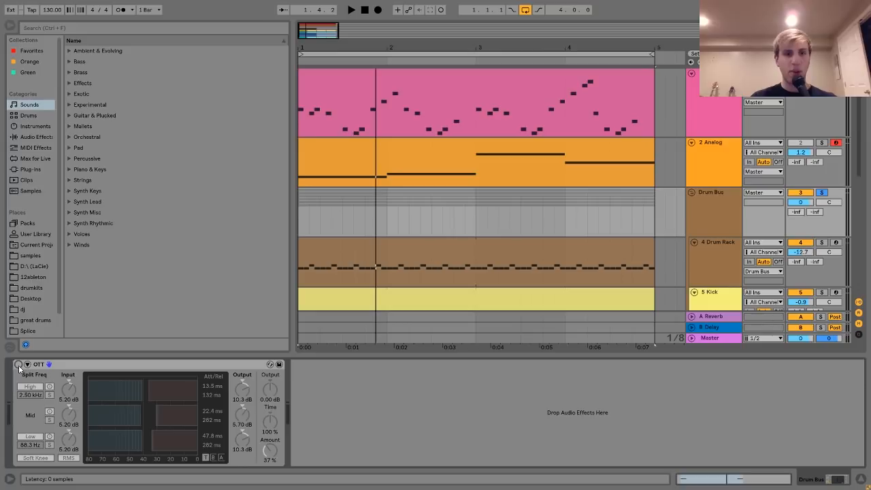
click(19, 365)
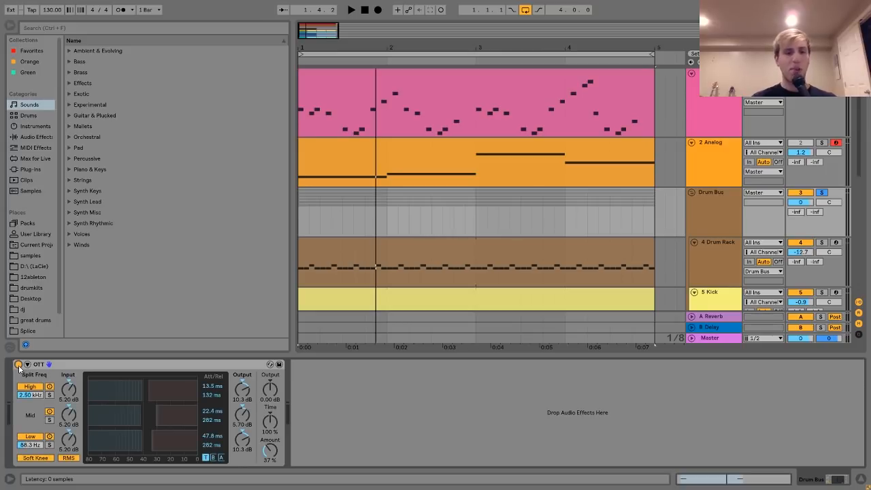
key(space)
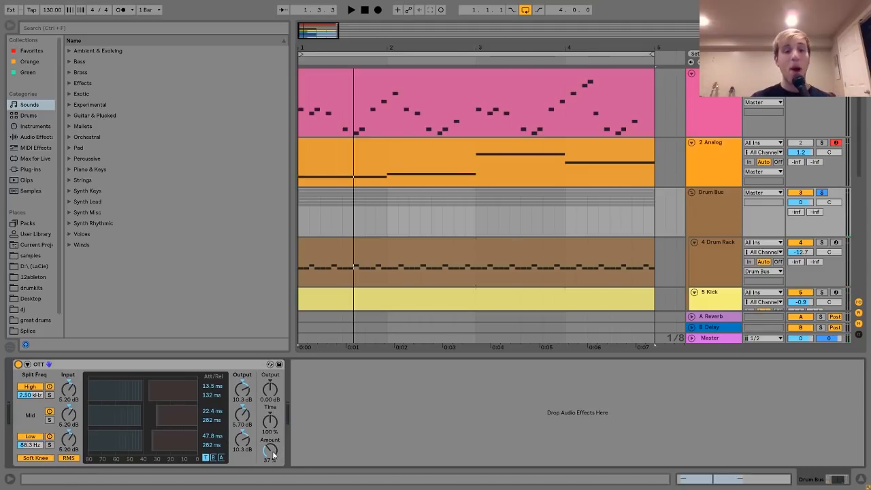
Raise the OTT's Amount to 100 % and remove the device from the Drum Bus.
drag(271, 453, 270, 408)
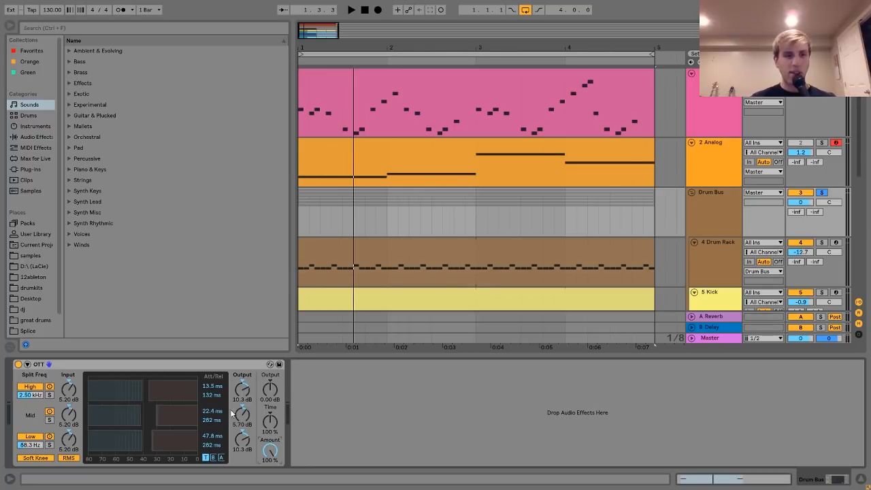
click(168, 366)
key(Delete)
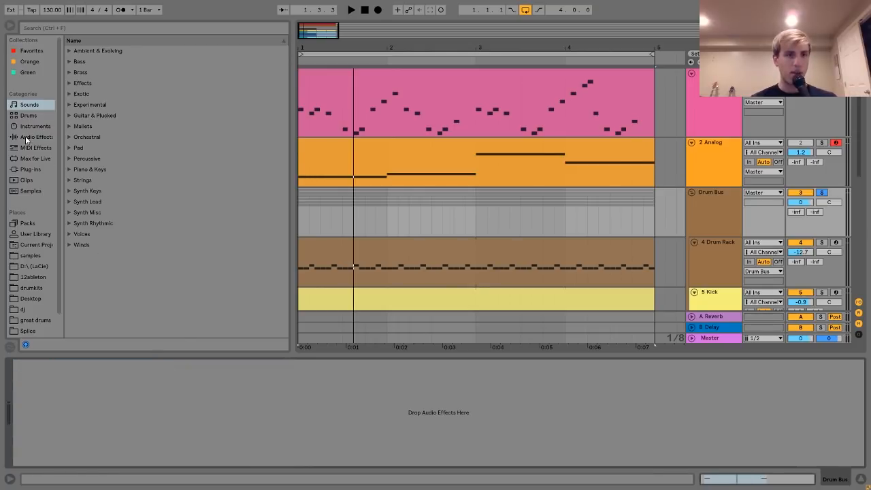
Load the first OTT.adv preset from the Multiband Dynamics audio effect onto the Drum Bus.
click(27, 137)
click(68, 181)
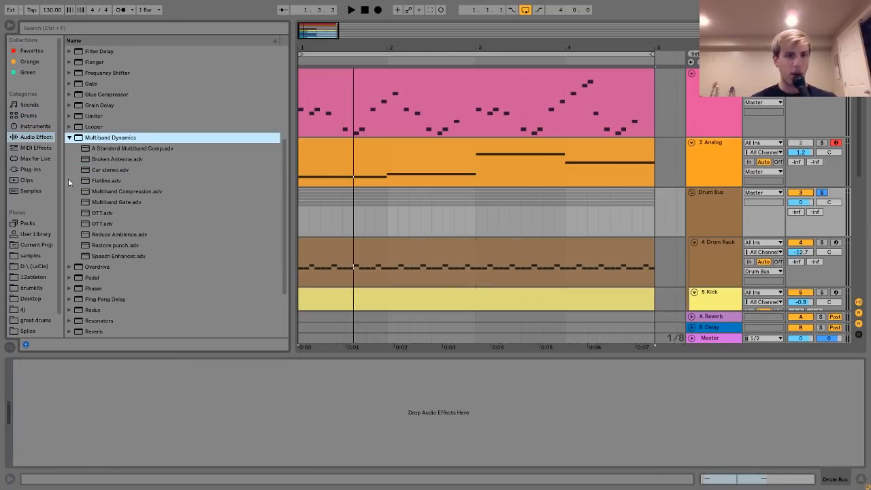
double_click(99, 212)
Audition the drums with the OTT at its full 100 % Amount, unsolo the Drum Bus, and play the full mix.
key(space)
key(space)
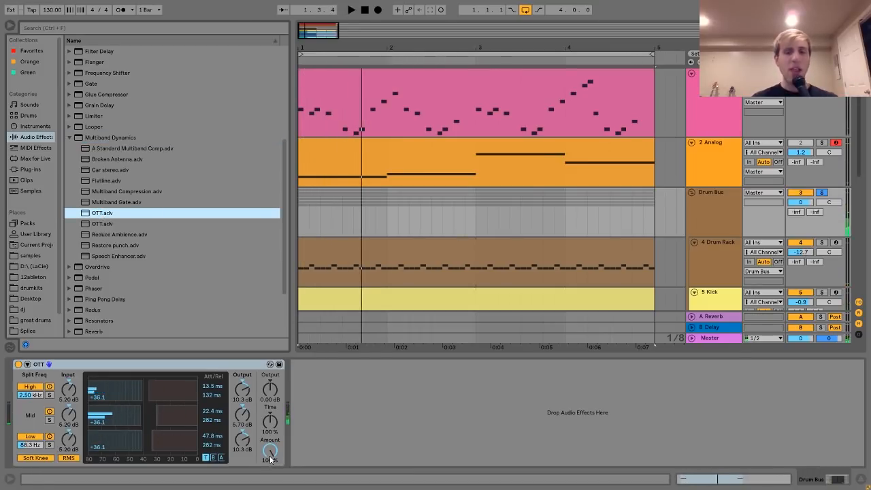
key(space)
key(space)
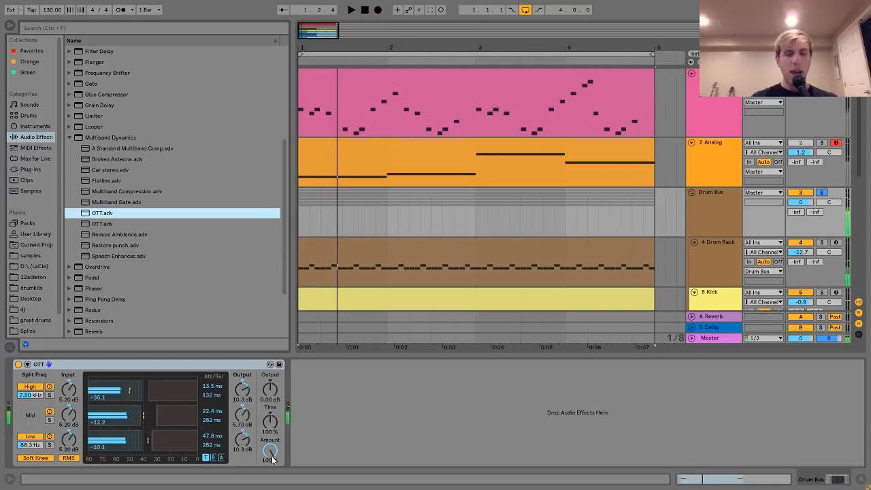
key(space)
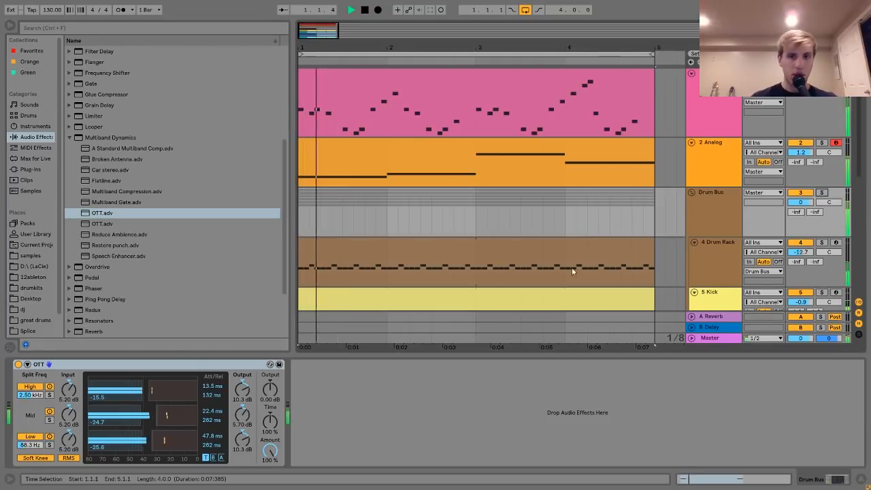
key(space)
Lower the OTT's Amount to 38 % and finally 26 % while auditioning the full mix, and select the Drum Bus.
drag(269, 450, 269, 476)
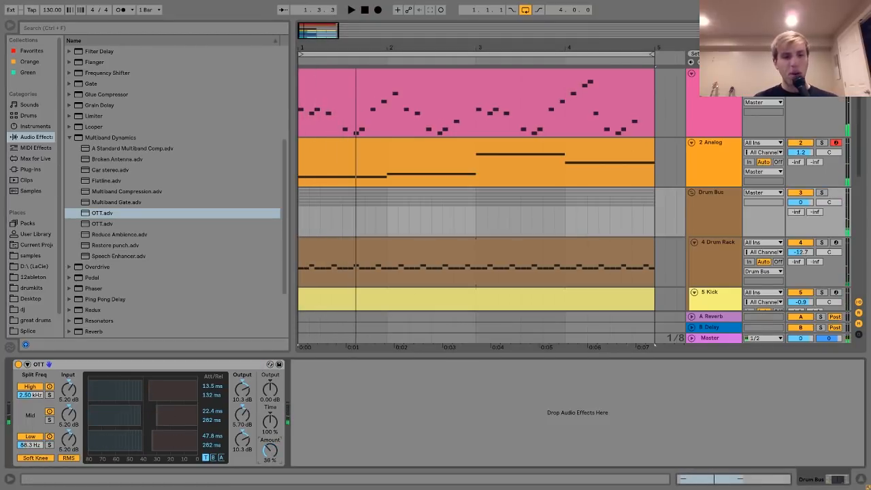
key(space)
drag(269, 451, 272, 457)
key(space)
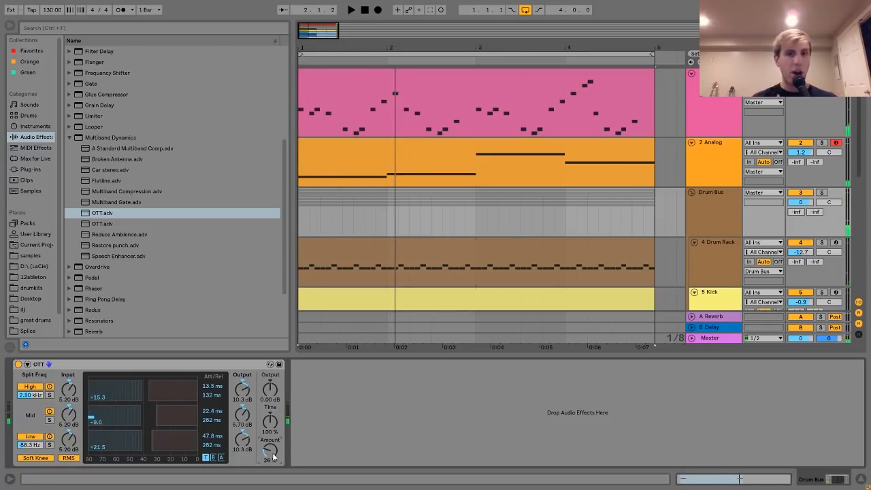
click(712, 213)
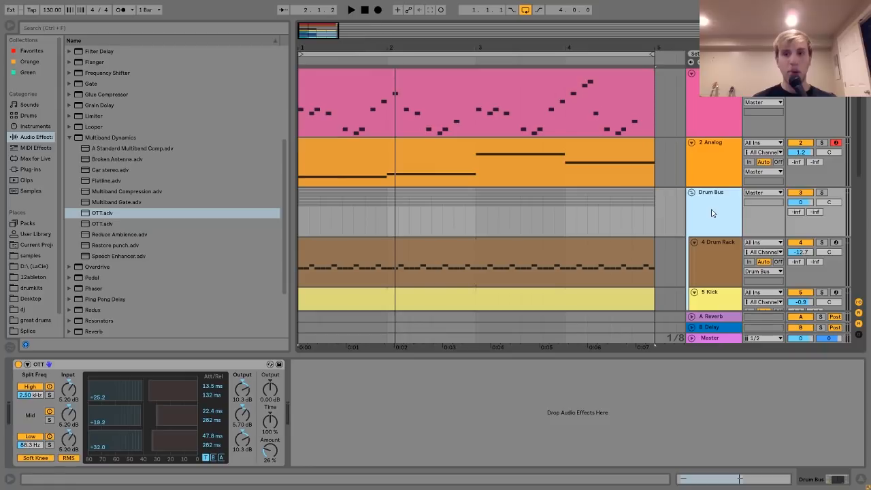
Solo the Drum Bus and briefly audition the drum parts with the OTT at 26 % Amount.
click(822, 194)
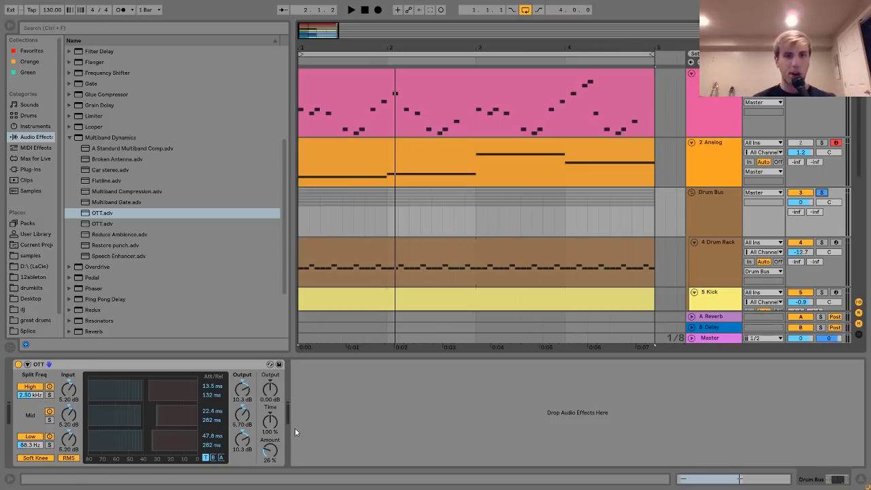
scroll(380, 218, down, 5)
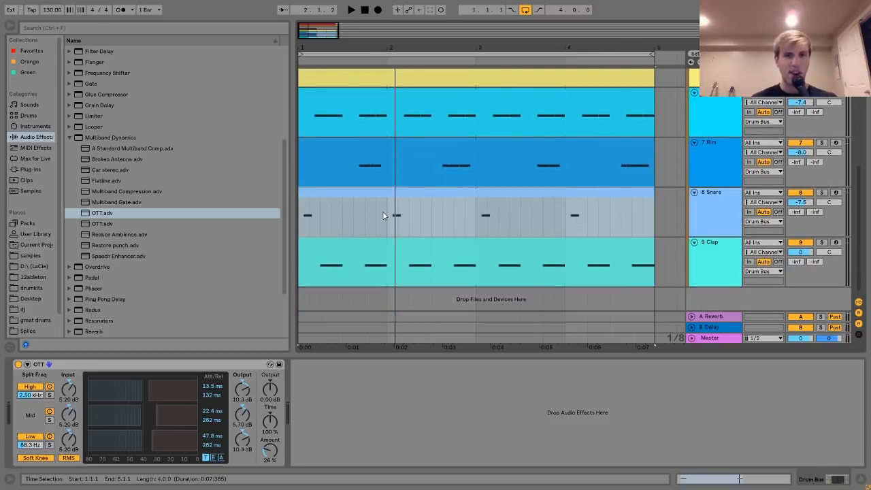
key(space)
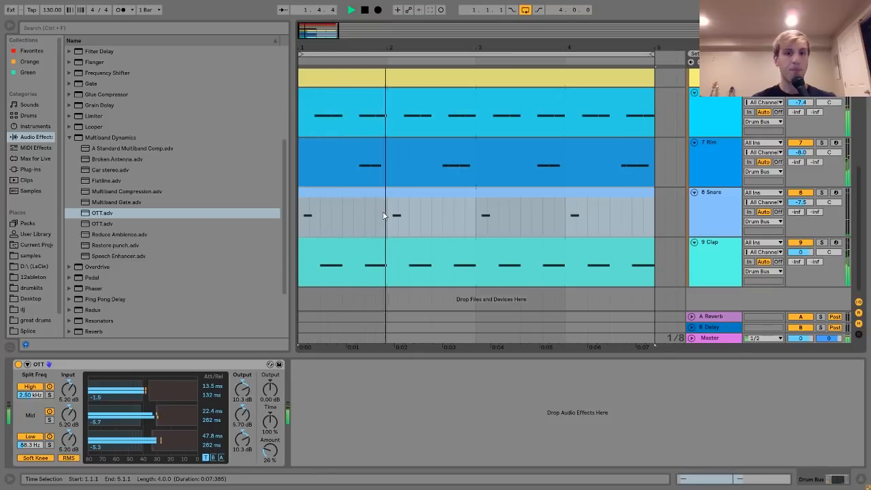
key(space)
Return the insert marker to 1.1.1 on the Drum Bus track and unsolo the Drum Bus.
click(353, 182)
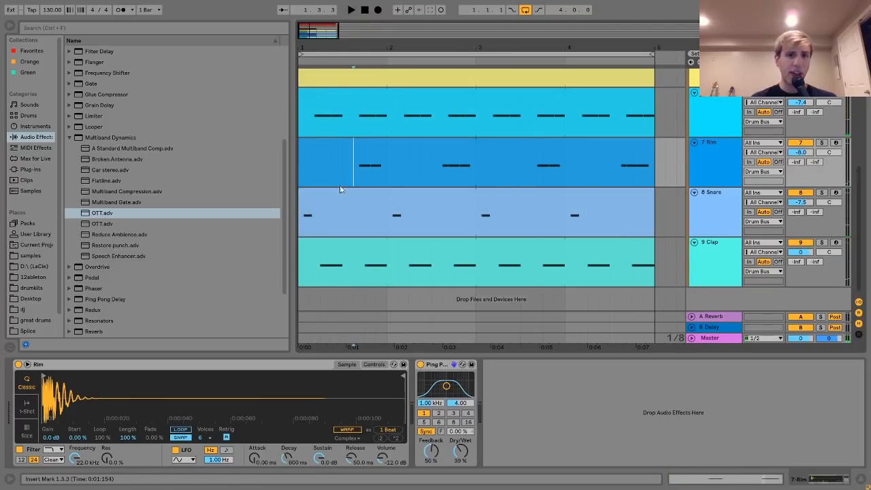
scroll(354, 182, up, 5)
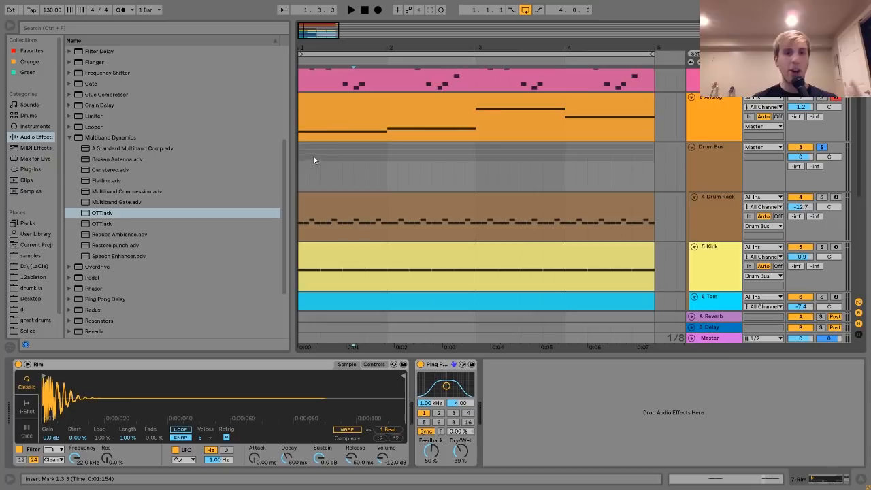
click(300, 151)
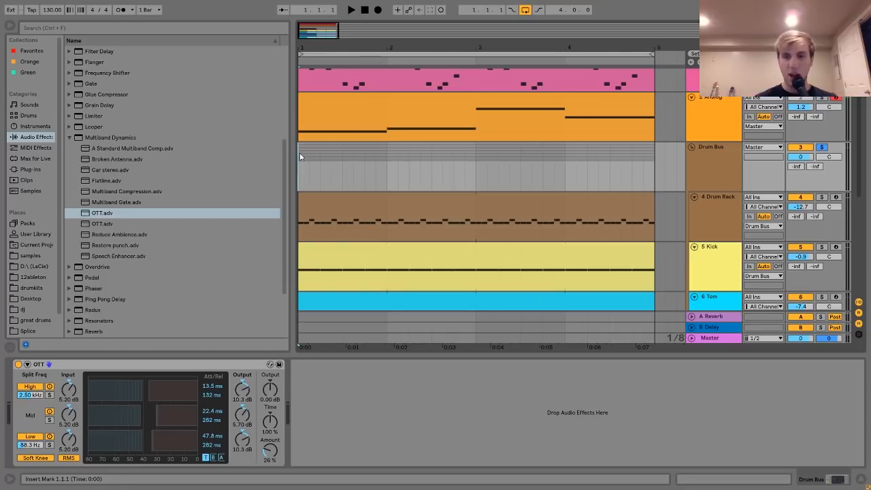
click(693, 176)
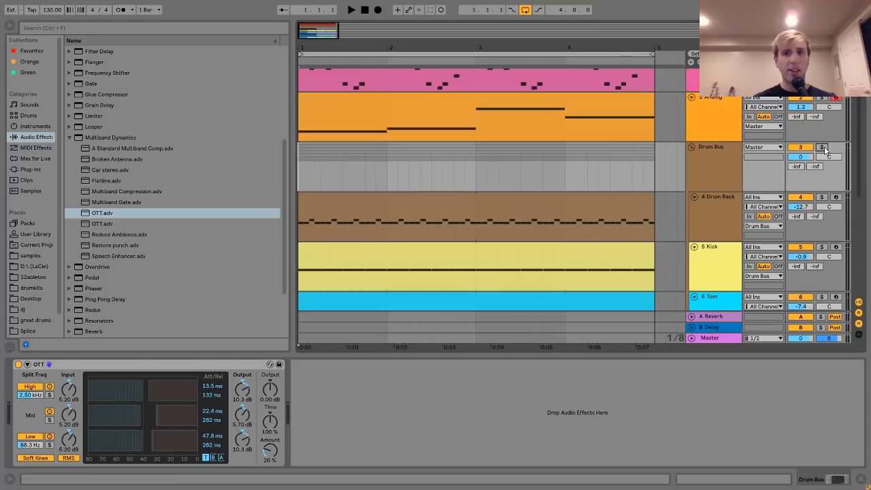
Review the device chains of the lead synth track, the 2 Analog bass track and the Drum Bus in turn.
scroll(824, 146, up, 2)
click(715, 83)
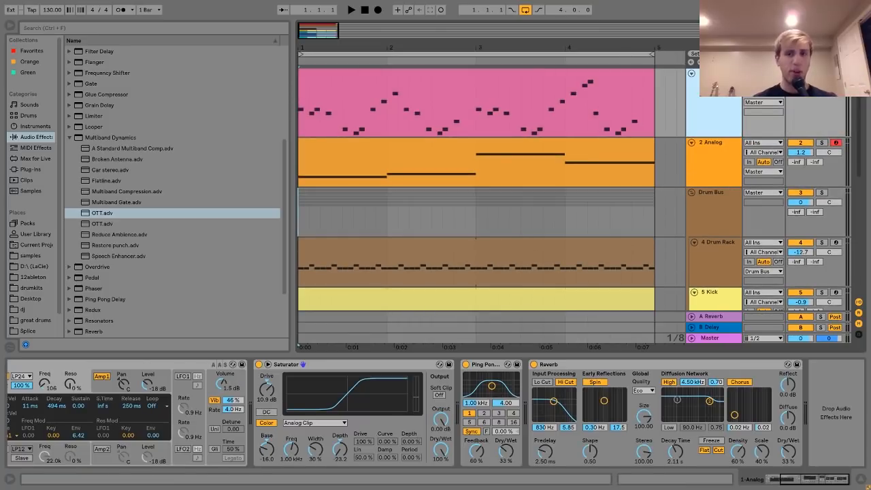
click(711, 150)
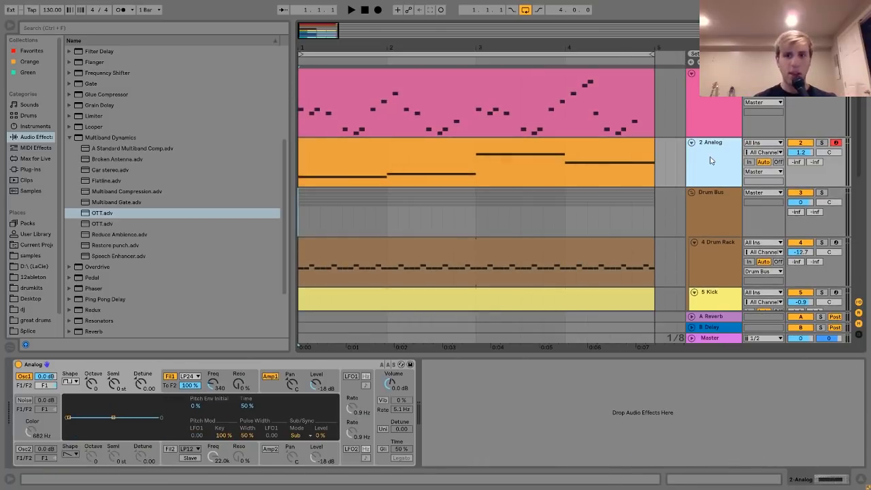
click(716, 204)
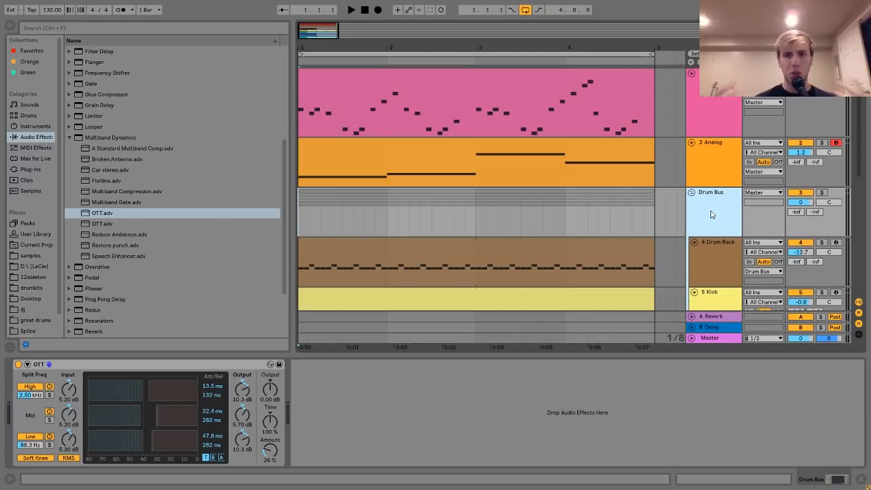